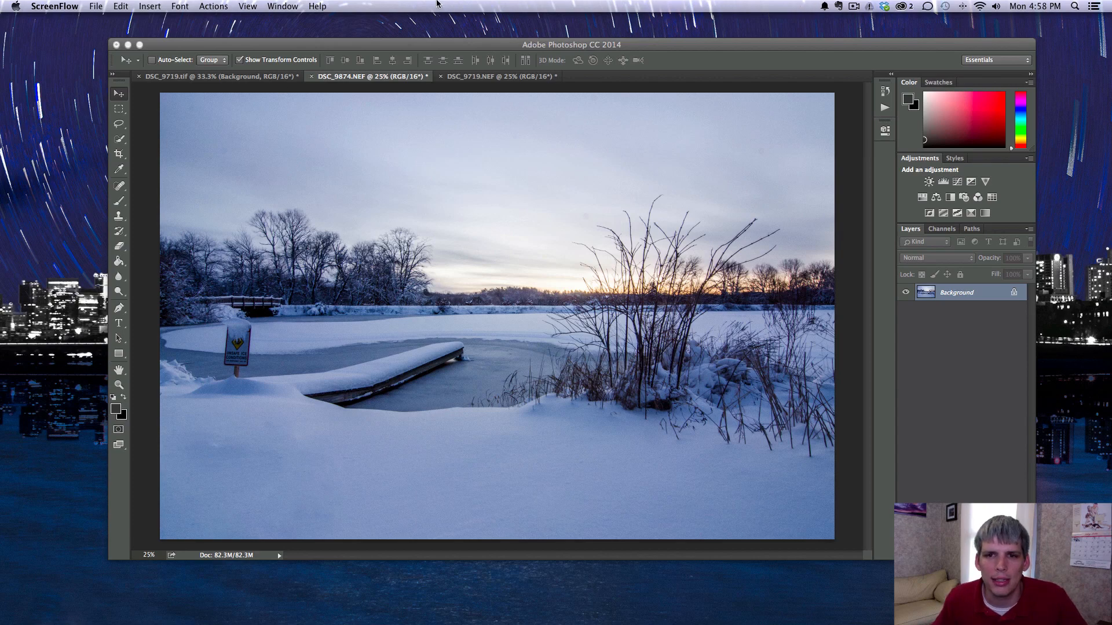
Open the Background layer of the snowy pond photo DSC_9874.NEF in the Topaz ReMask 4 filter
left_click(272, 45)
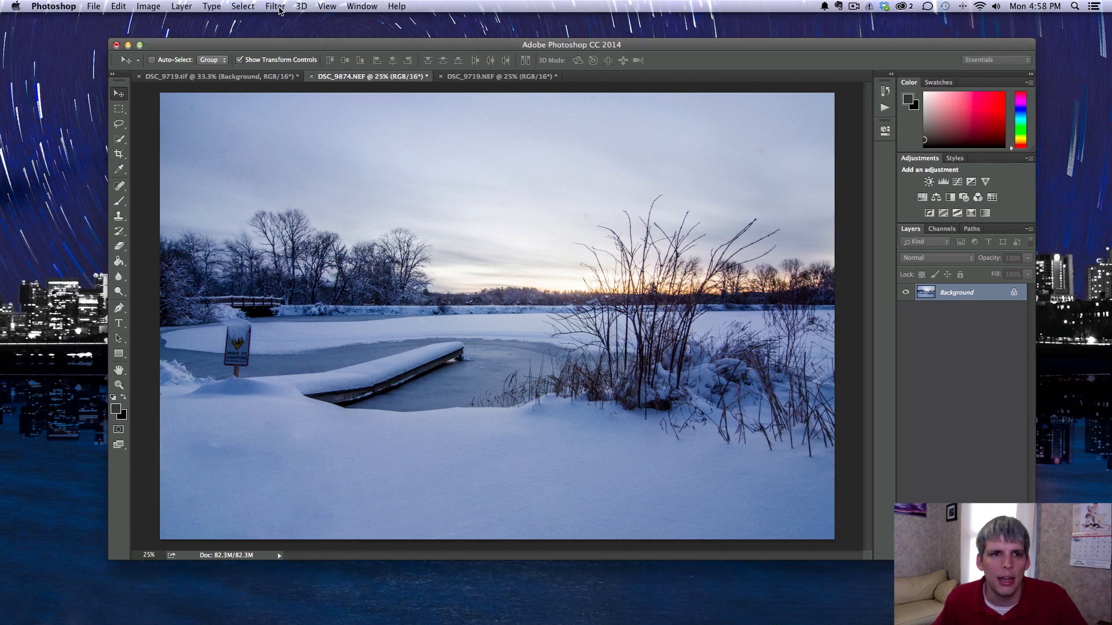
left_click(275, 5)
mouse_move(359, 265)
left_click(441, 276)
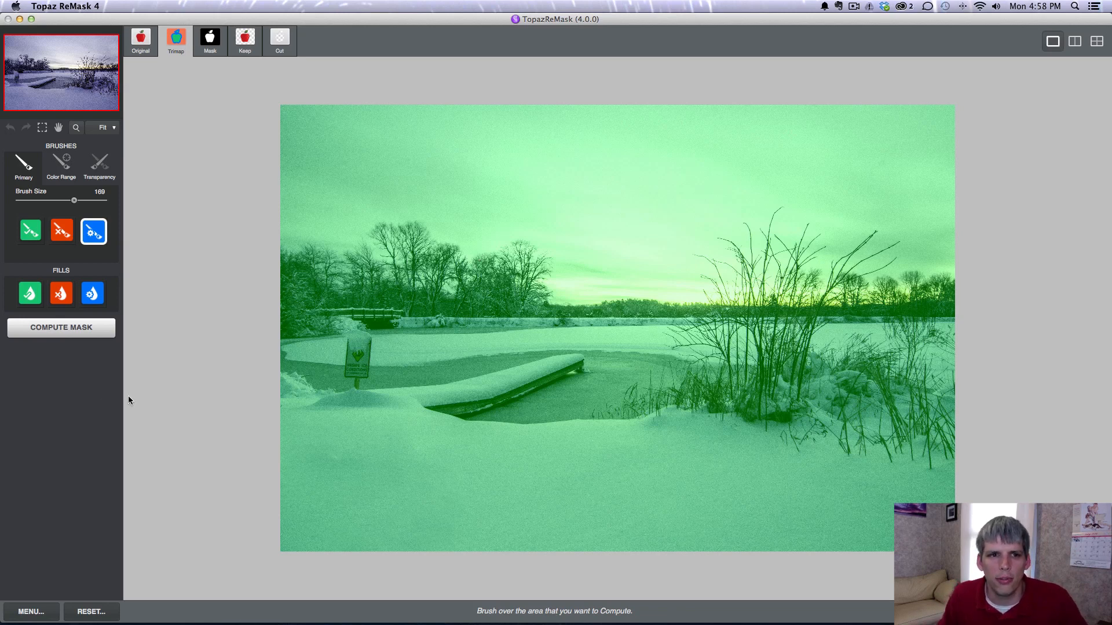
Look through the Original, Trimap, Mask, Keep and Cut views of the photo and return to the Trimap
left_click(146, 38)
left_click(177, 41)
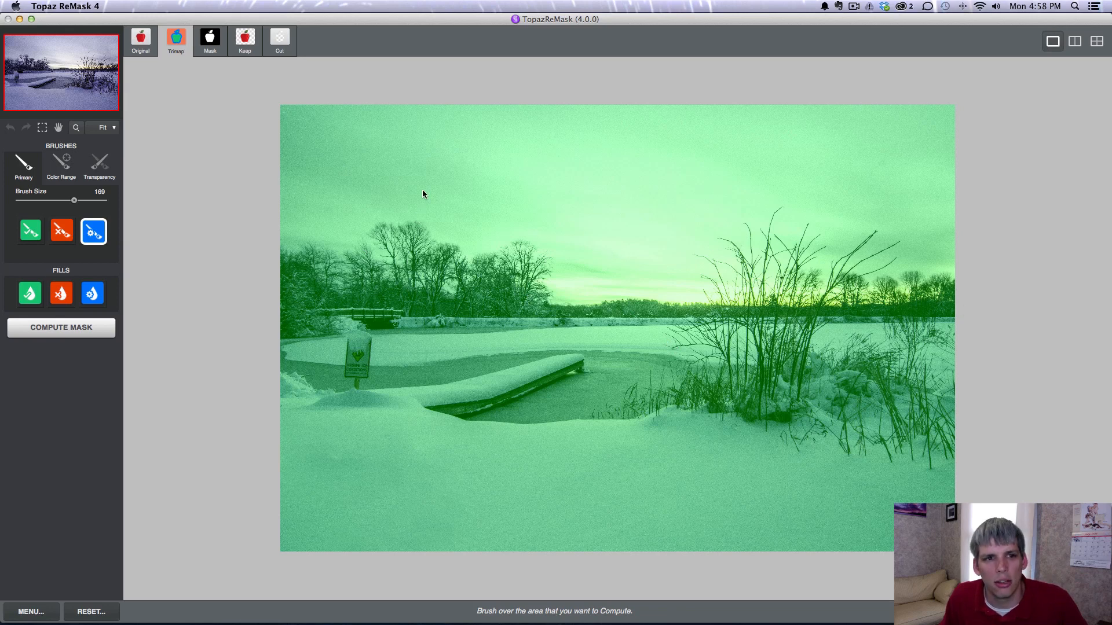
left_click(210, 41)
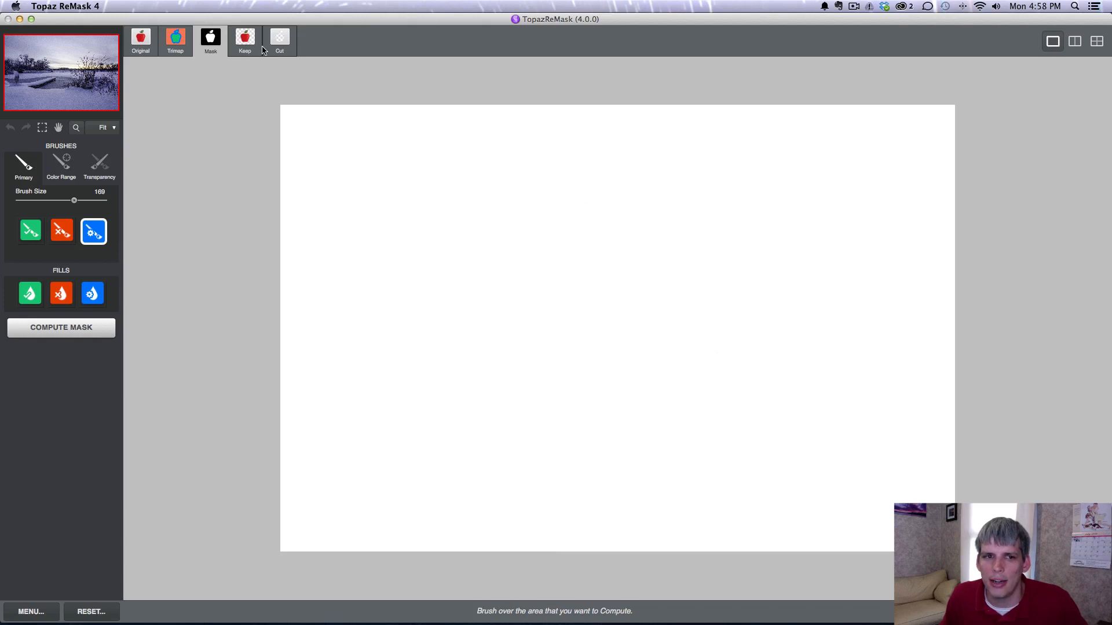
left_click(245, 39)
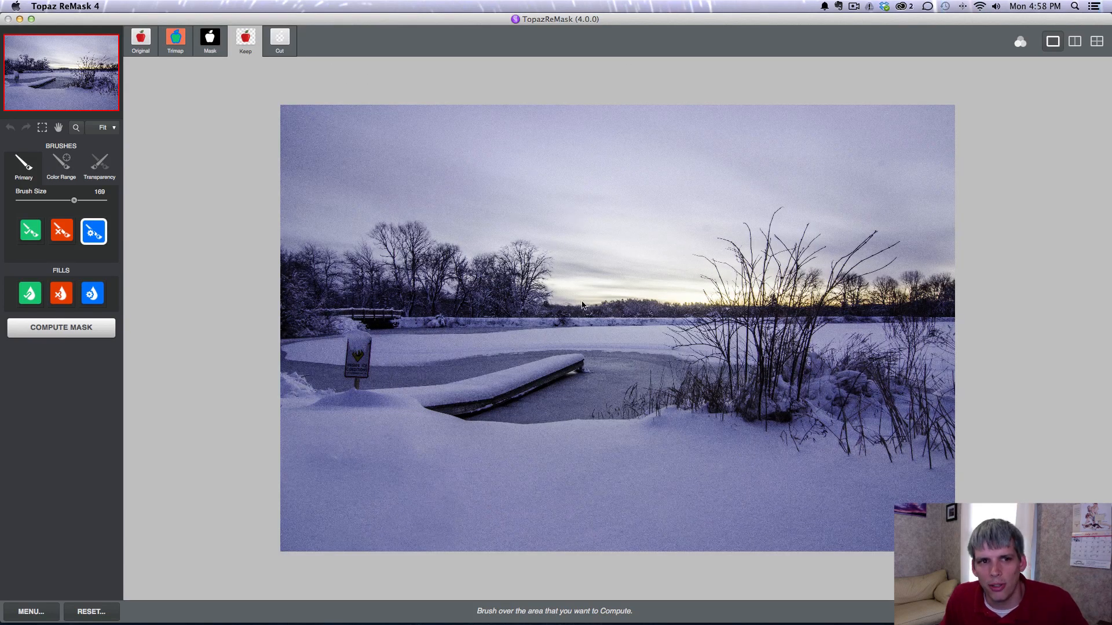
left_click(279, 40)
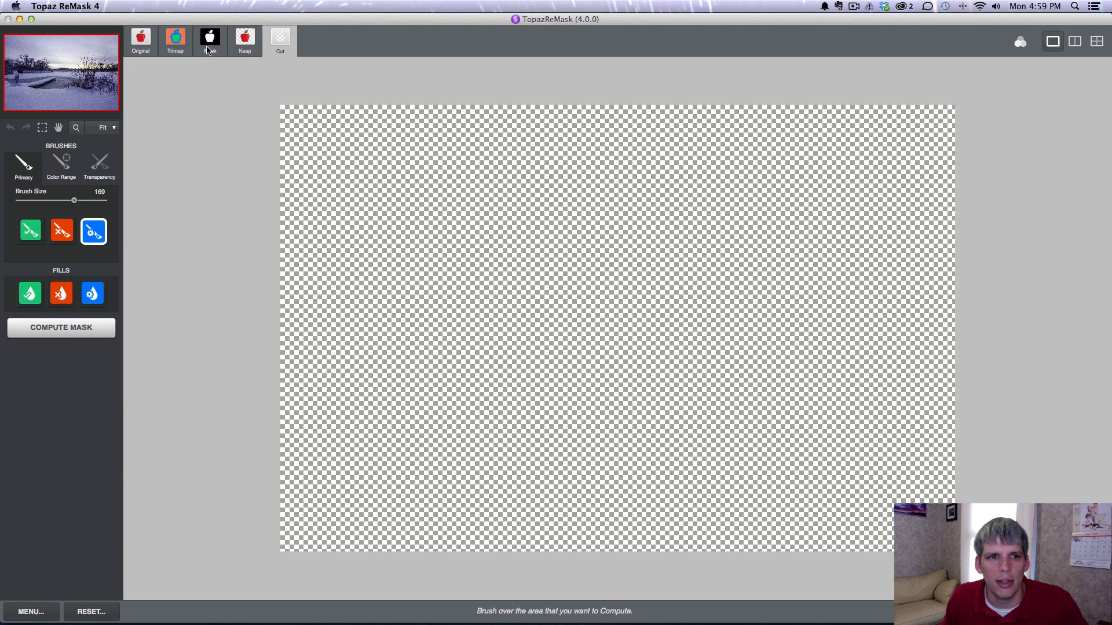
left_click(183, 51)
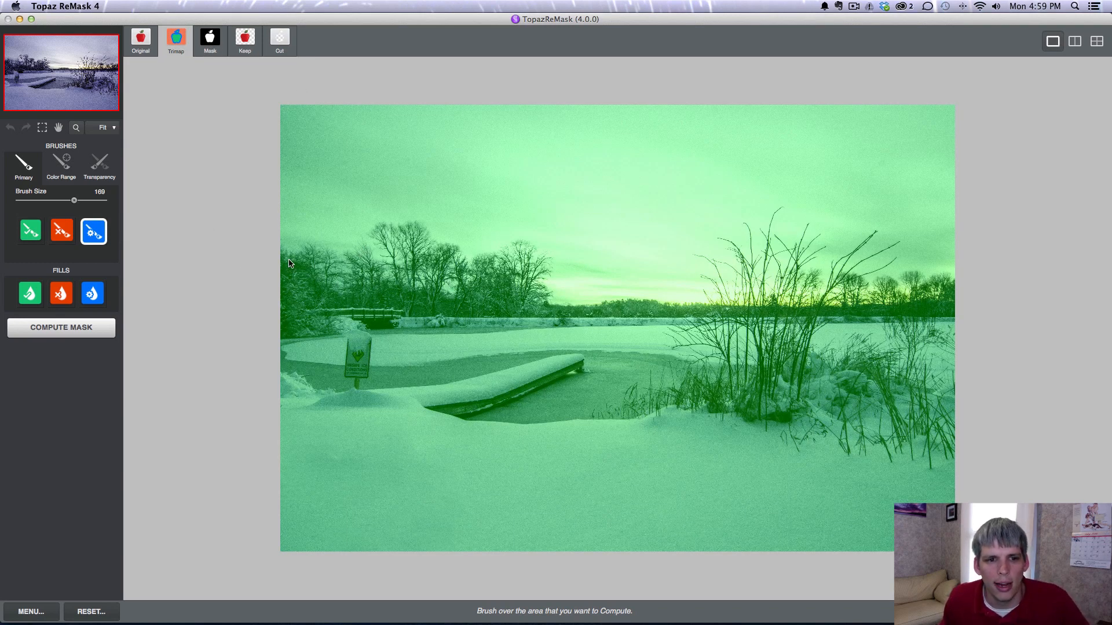
Paint the treeline and tall bush tops along the horizon with the blue Compute brush at size 169, and fill the sky as Cut
mouse_move(290, 262)
left_mouse_down()
mouse_move(316, 254)
mouse_move(328, 277)
mouse_move(332, 263)
mouse_move(339, 285)
mouse_move(350, 260)
mouse_move(363, 279)
mouse_move(361, 258)
mouse_move(386, 275)
mouse_move(378, 235)
mouse_move(391, 237)
mouse_move(398, 271)
mouse_move(414, 231)
mouse_move(418, 282)
mouse_move(426, 259)
mouse_move(441, 258)
mouse_move(440, 284)
mouse_move(453, 256)
mouse_move(448, 277)
mouse_move(460, 285)
mouse_move(466, 265)
mouse_move(477, 276)
mouse_move(484, 262)
mouse_move(499, 279)
mouse_move(500, 263)
mouse_move(464, 277)
mouse_move(519, 257)
mouse_move(517, 279)
mouse_move(528, 249)
mouse_move(527, 281)
mouse_move(542, 272)
mouse_move(546, 300)
mouse_move(736, 304)
mouse_move(709, 283)
mouse_move(710, 263)
mouse_move(725, 286)
mouse_move(760, 276)
mouse_move(728, 247)
mouse_move(746, 283)
mouse_move(717, 253)
mouse_move(758, 261)
mouse_move(753, 232)
mouse_move(765, 259)
mouse_move(758, 283)
mouse_move(758, 208)
mouse_move(779, 212)
mouse_move(770, 277)
mouse_move(797, 231)
mouse_move(788, 270)
mouse_move(806, 228)
mouse_move(800, 285)
mouse_move(816, 269)
mouse_move(819, 292)
mouse_move(758, 304)
mouse_move(811, 299)
mouse_move(872, 241)
mouse_move(846, 293)
mouse_move(895, 246)
mouse_move(834, 302)
mouse_move(959, 297)
left_mouse_up()
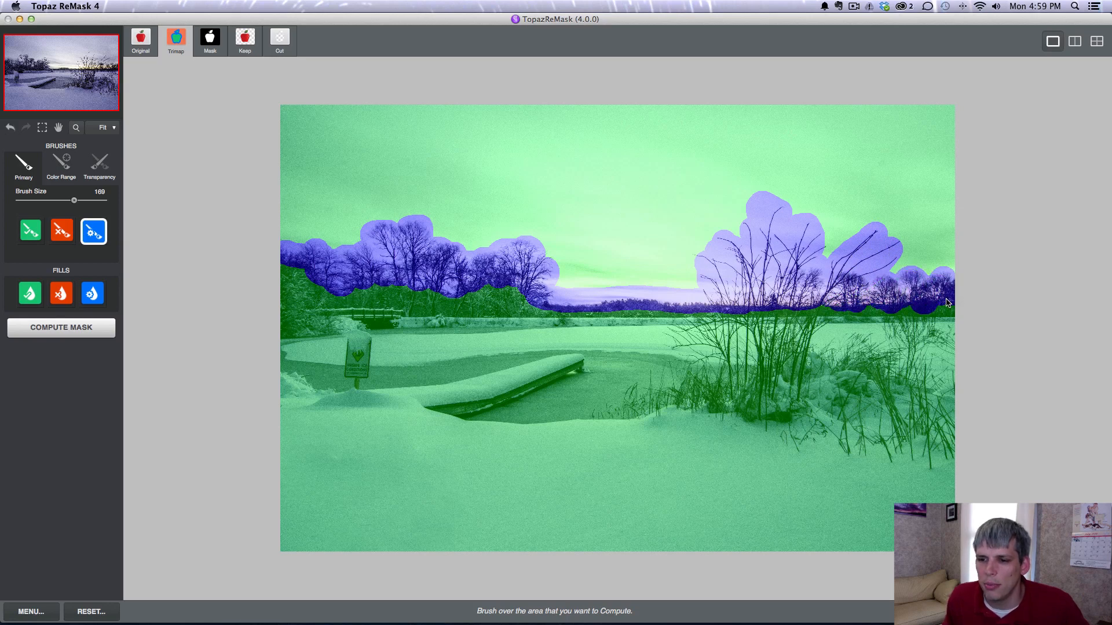
left_click(61, 294)
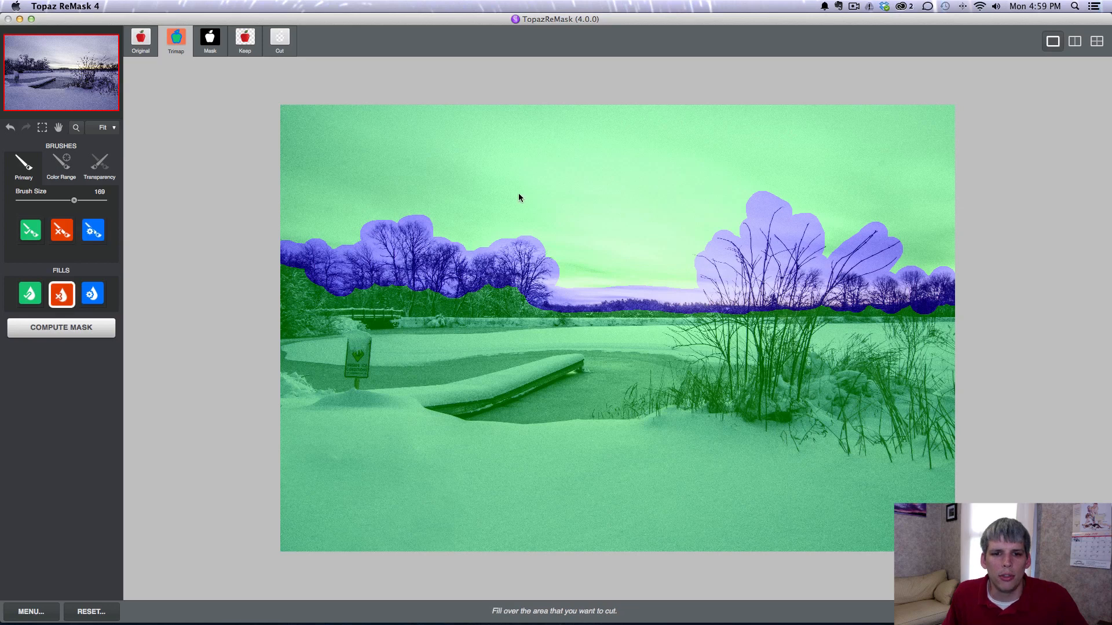
left_click(584, 174)
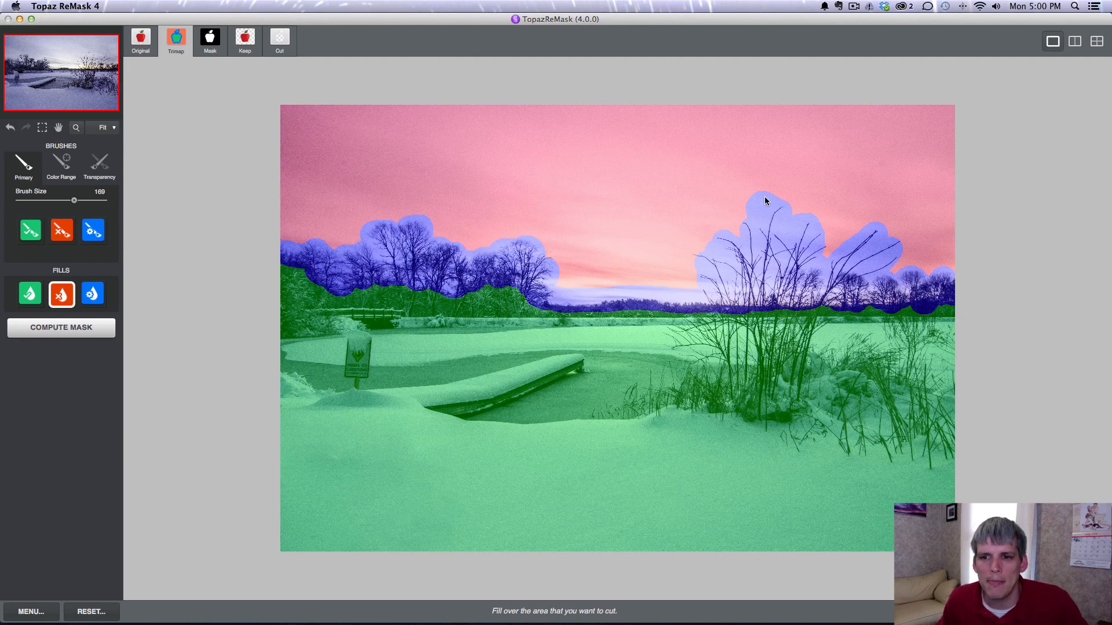
Trim the compute area around the bush branches and above the horizon with the red Cut brush, using sizes 169, 72, 29, 23 and 55
left_click(63, 232)
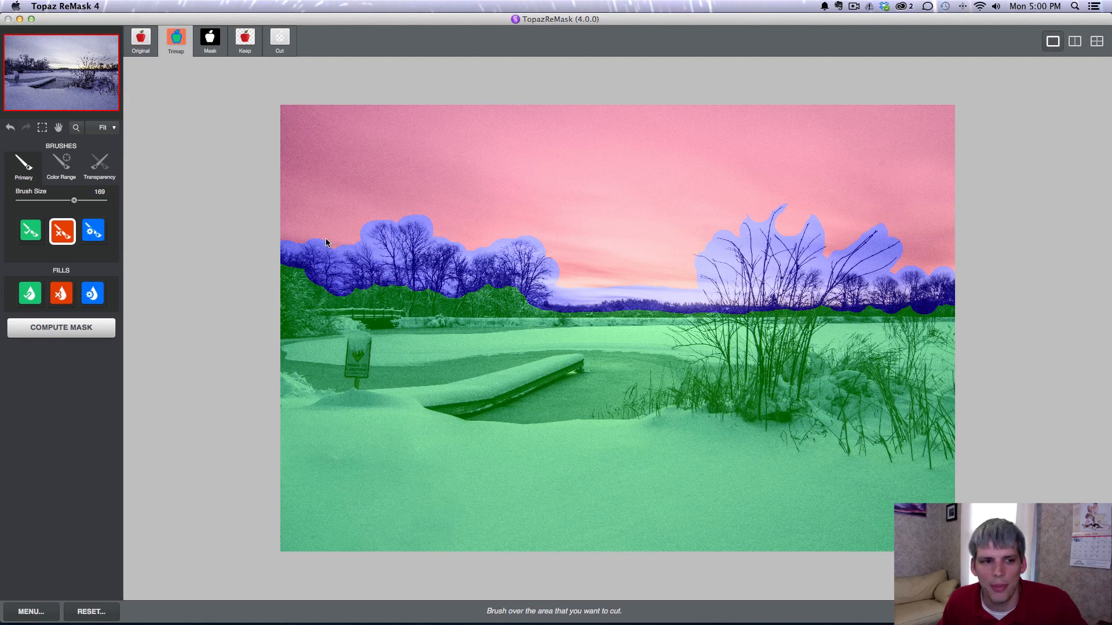
left_click_drag(57, 200, 44, 201)
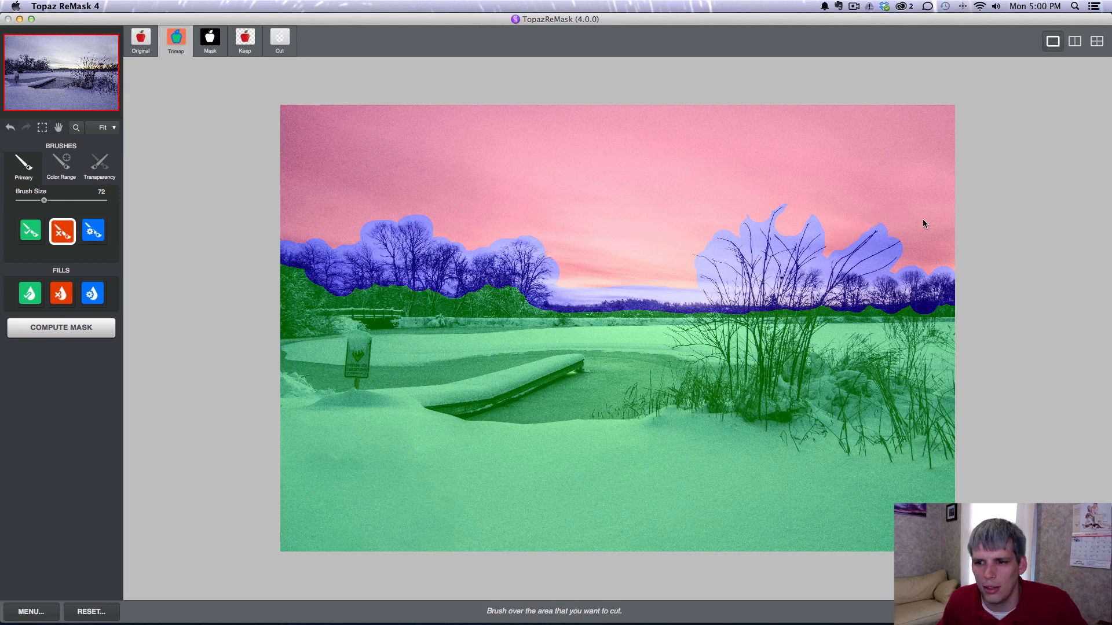
left_click_drag(889, 238, 872, 248)
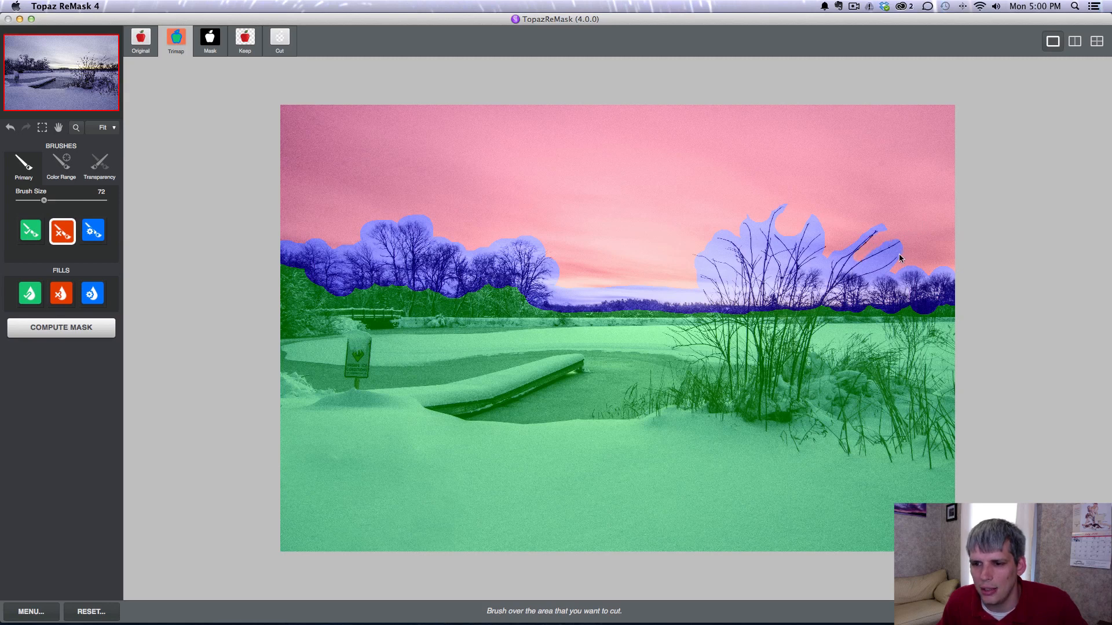
left_click_drag(44, 201, 29, 200)
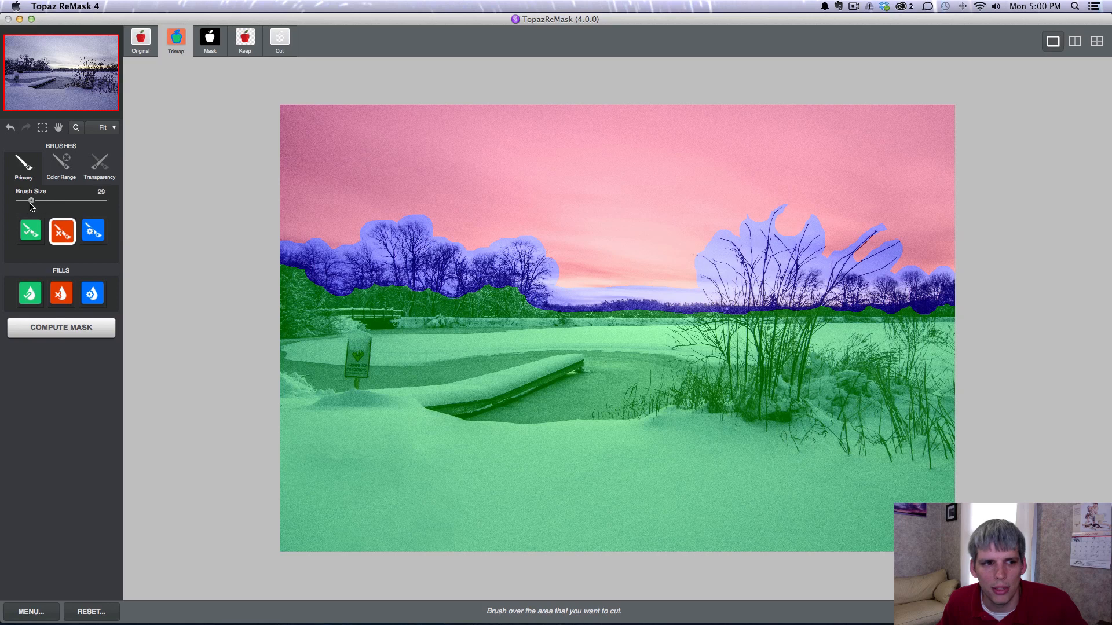
left_click_drag(908, 249, 868, 263)
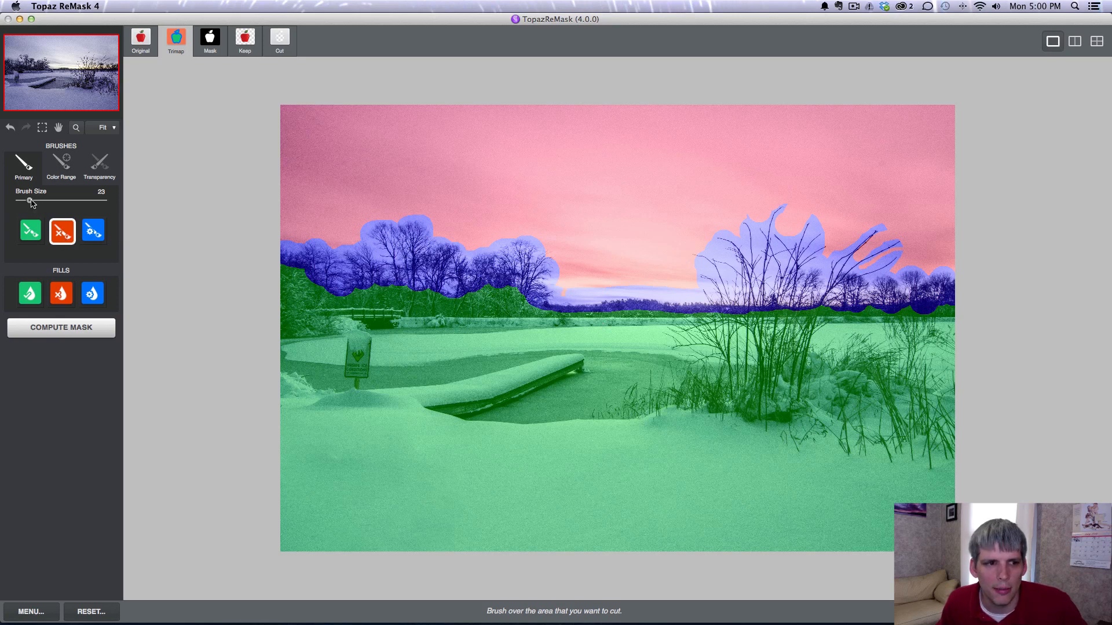
left_click_drag(29, 201, 39, 202)
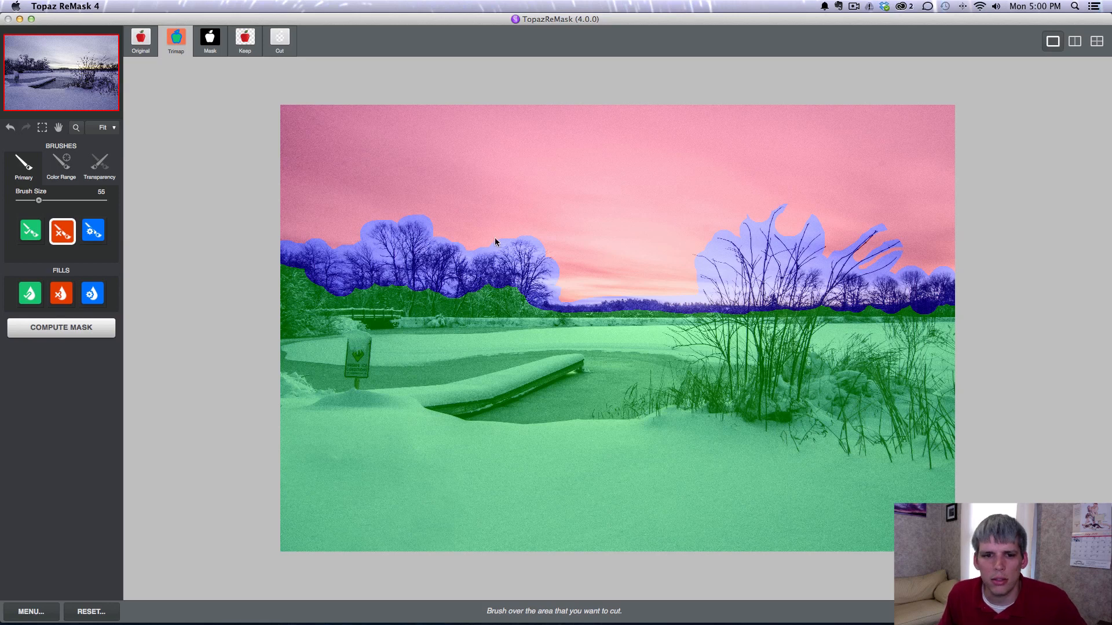
Compute the mask and show the Trimap and the Keep result side by side
left_click(77, 326)
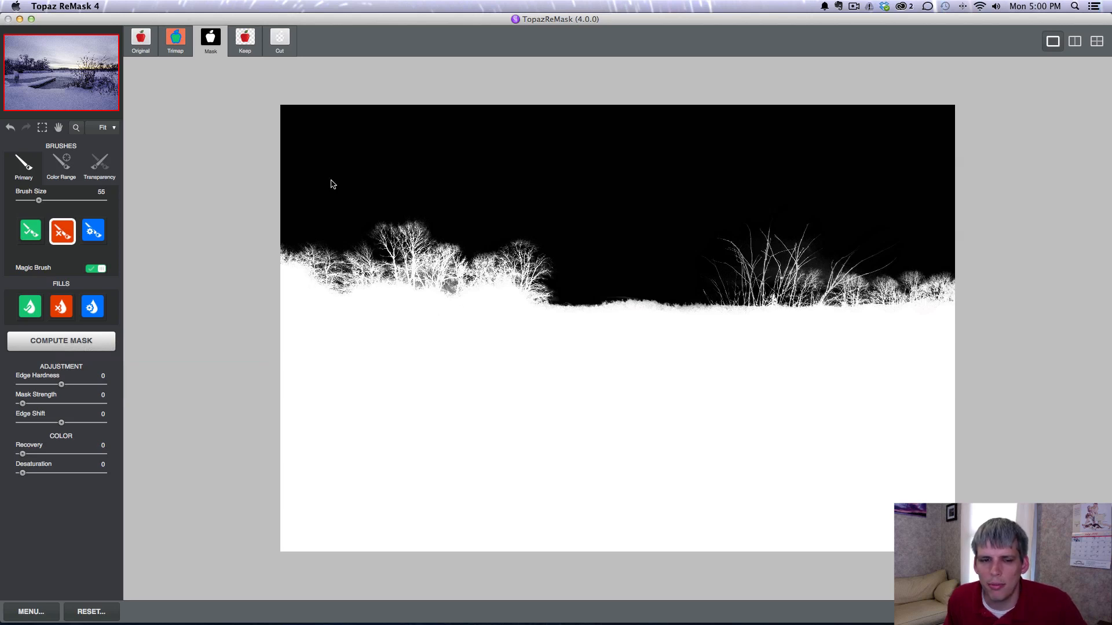
left_click(1075, 41)
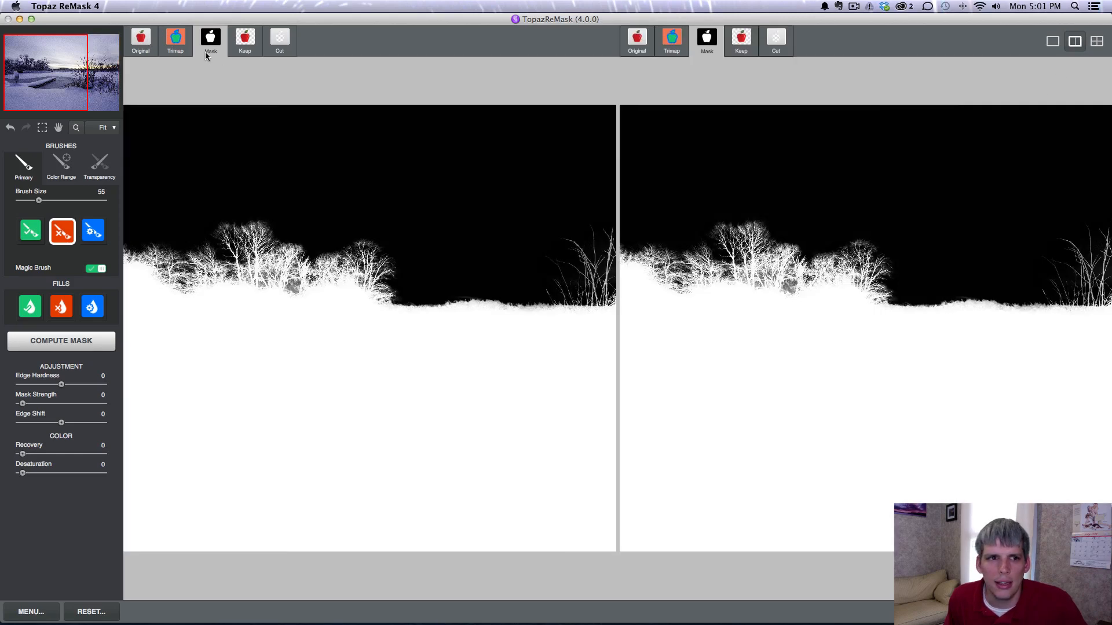
left_click(175, 41)
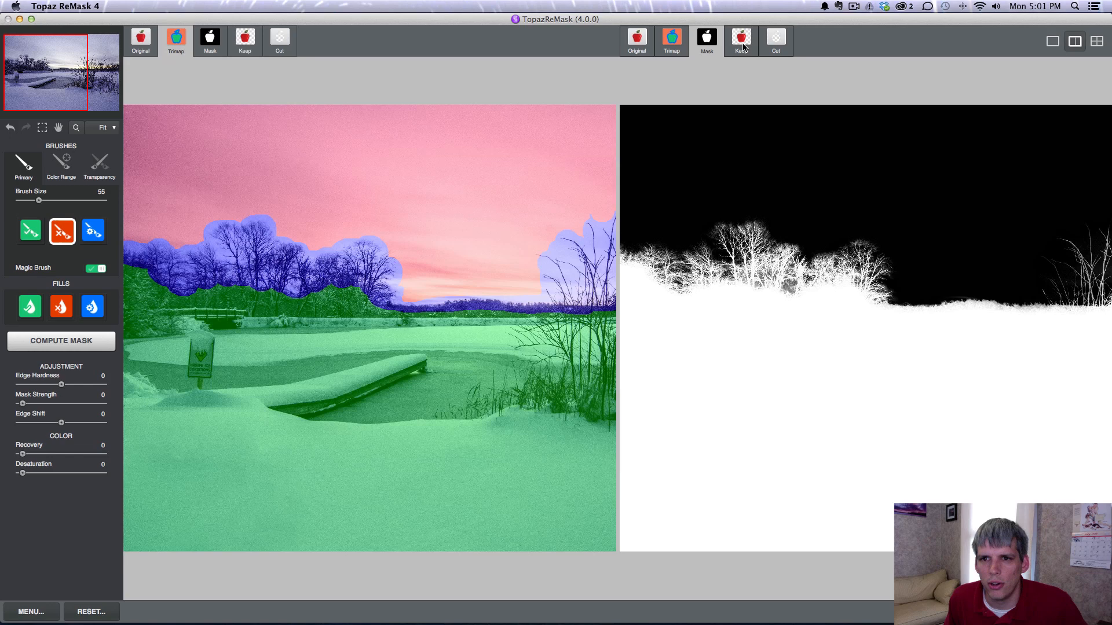
left_click(743, 48)
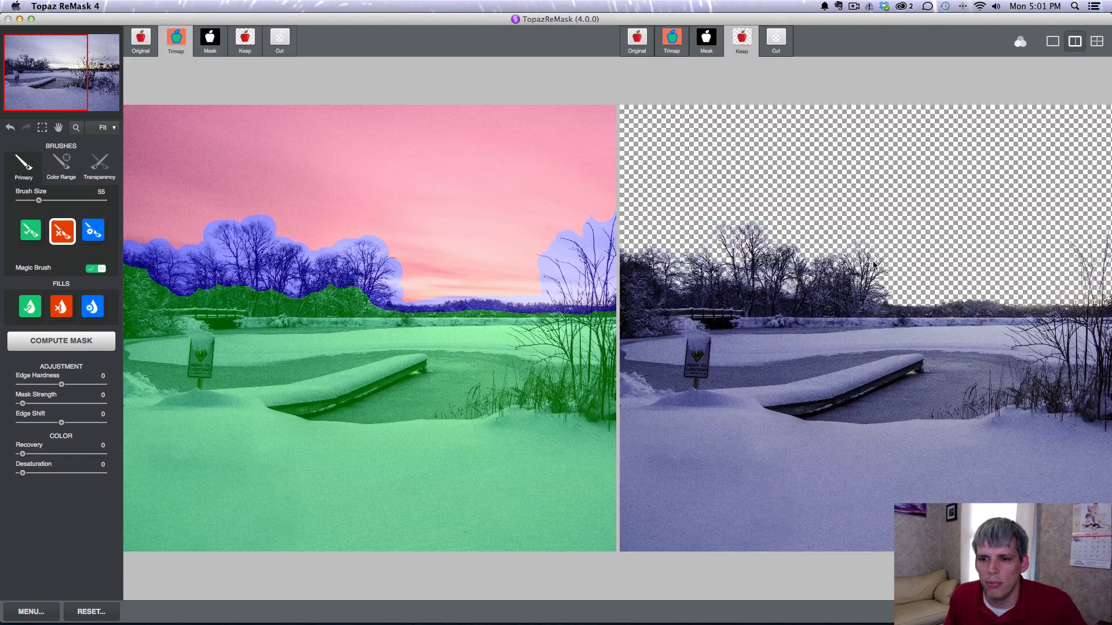
Examine the cut-out edges of the bare trees on the photo's left side at 400%, 200% and 100% zoom
left_click(104, 128)
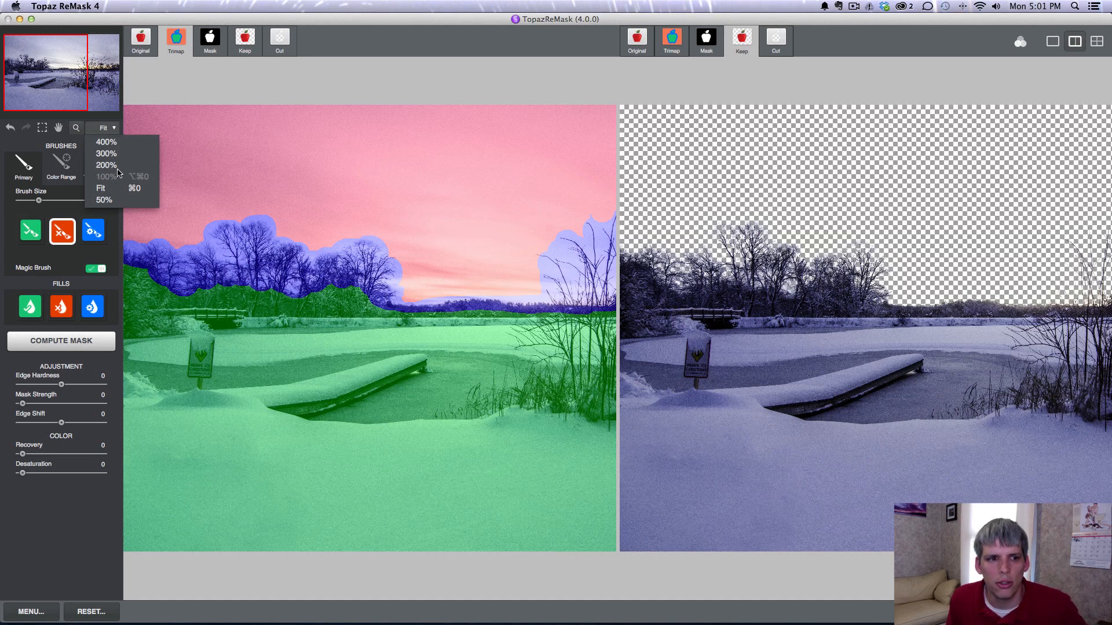
left_click(105, 143)
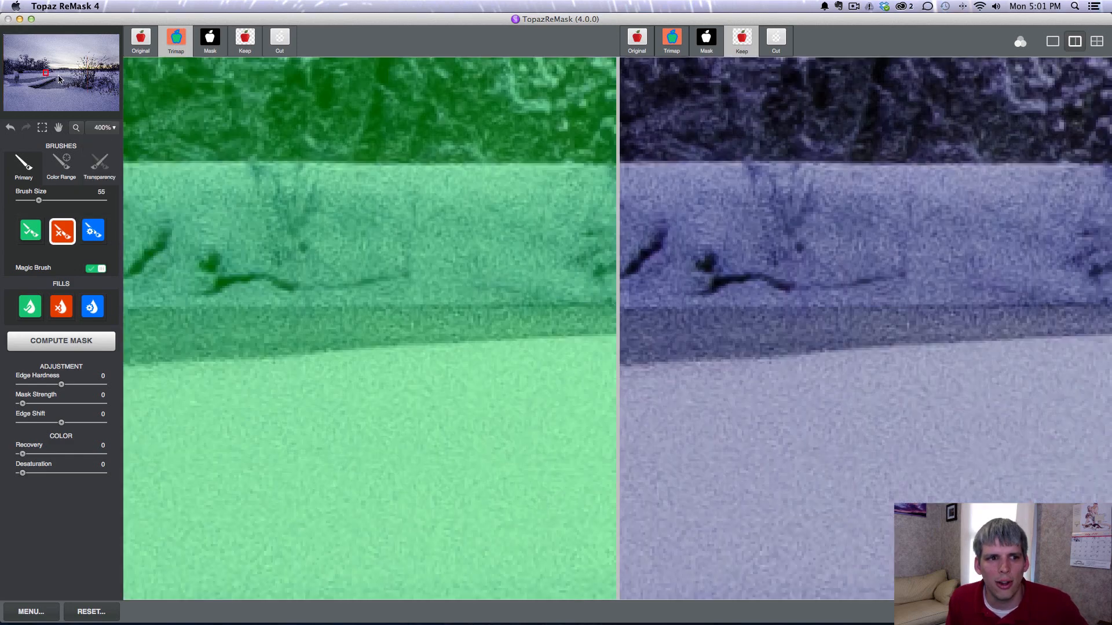
left_click_drag(46, 73, 47, 61)
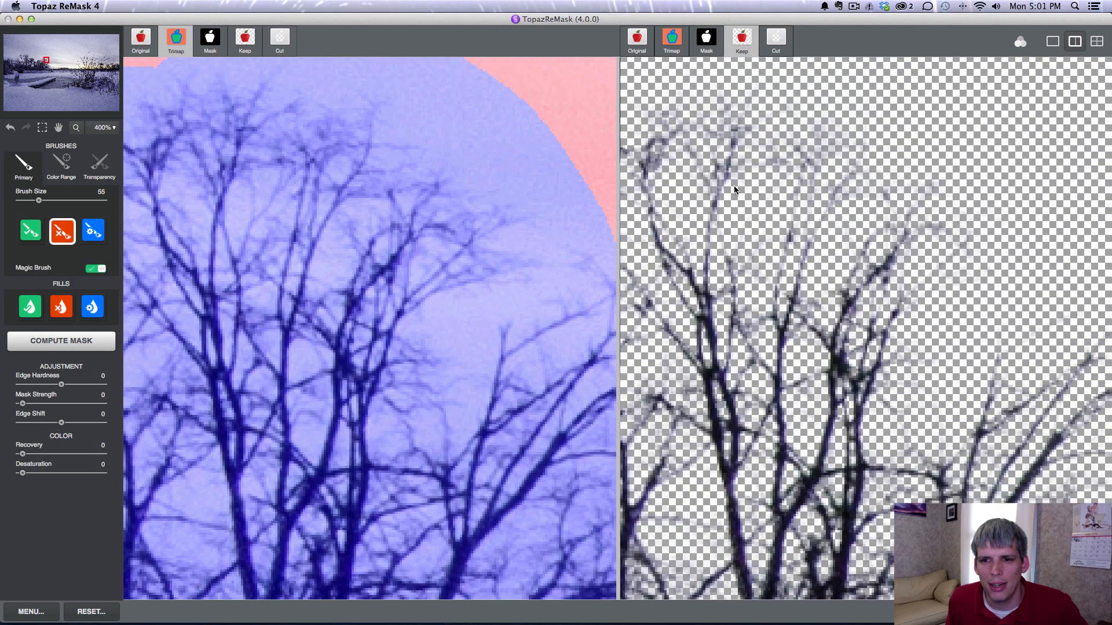
left_click_drag(49, 61, 48, 64)
left_click(104, 131)
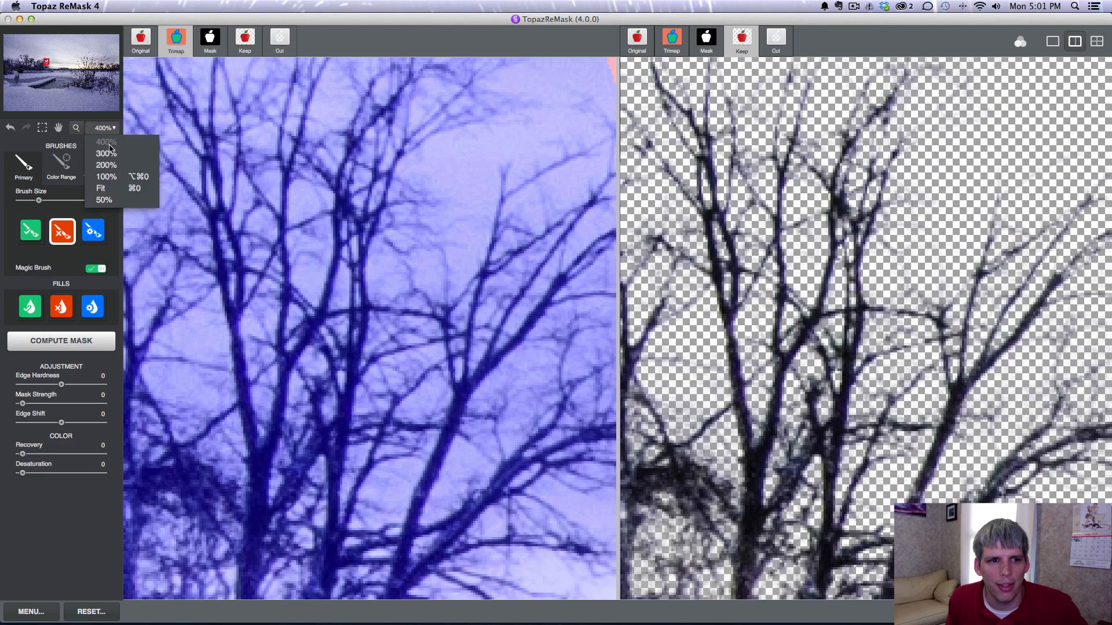
left_click(119, 174)
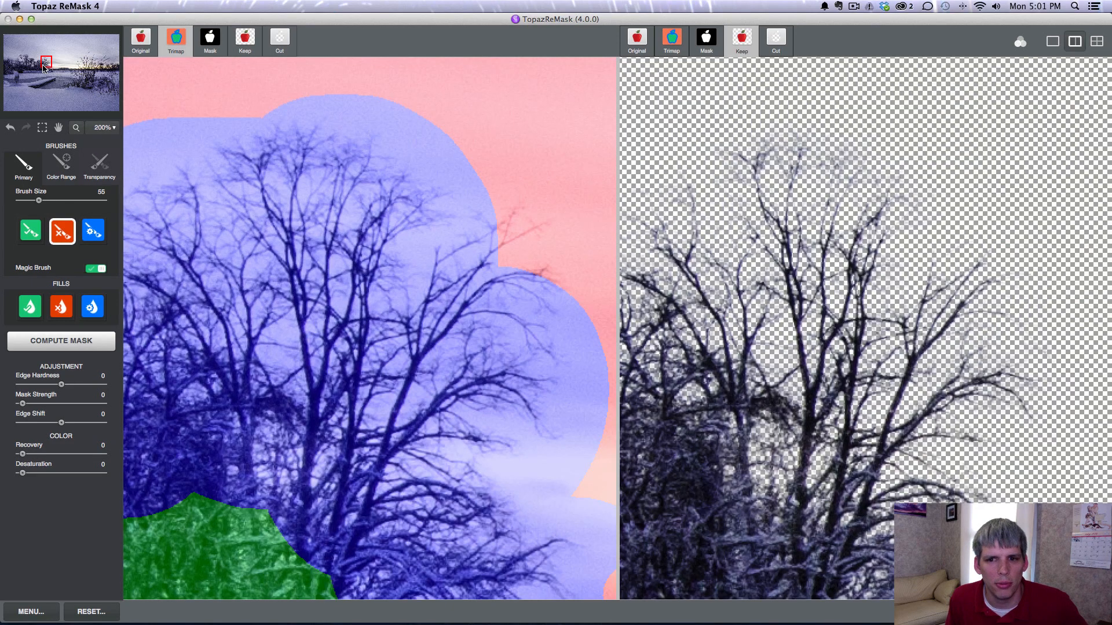
left_click_drag(42, 65, 2, 66)
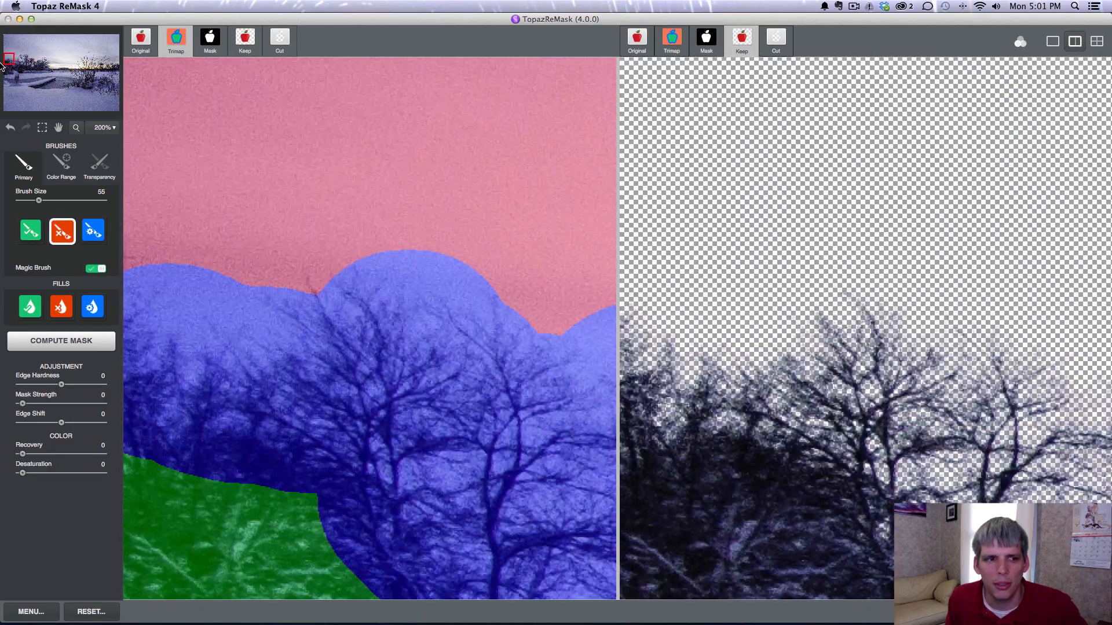
left_click(105, 127)
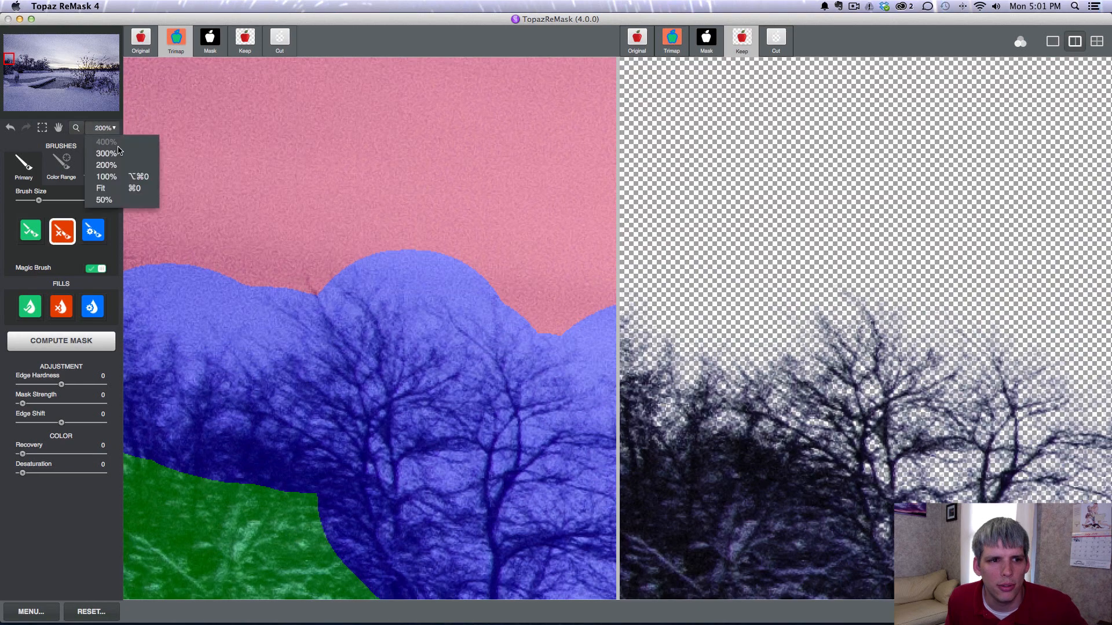
left_click(108, 175)
left_click_drag(24, 70, 53, 74)
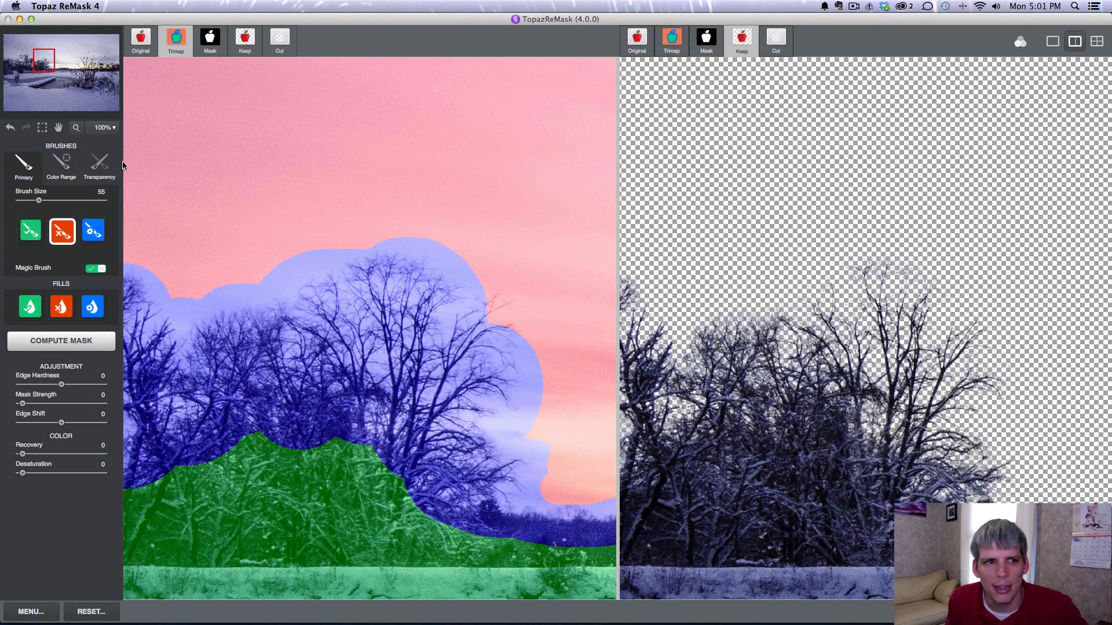
left_click_drag(48, 75, 9, 73)
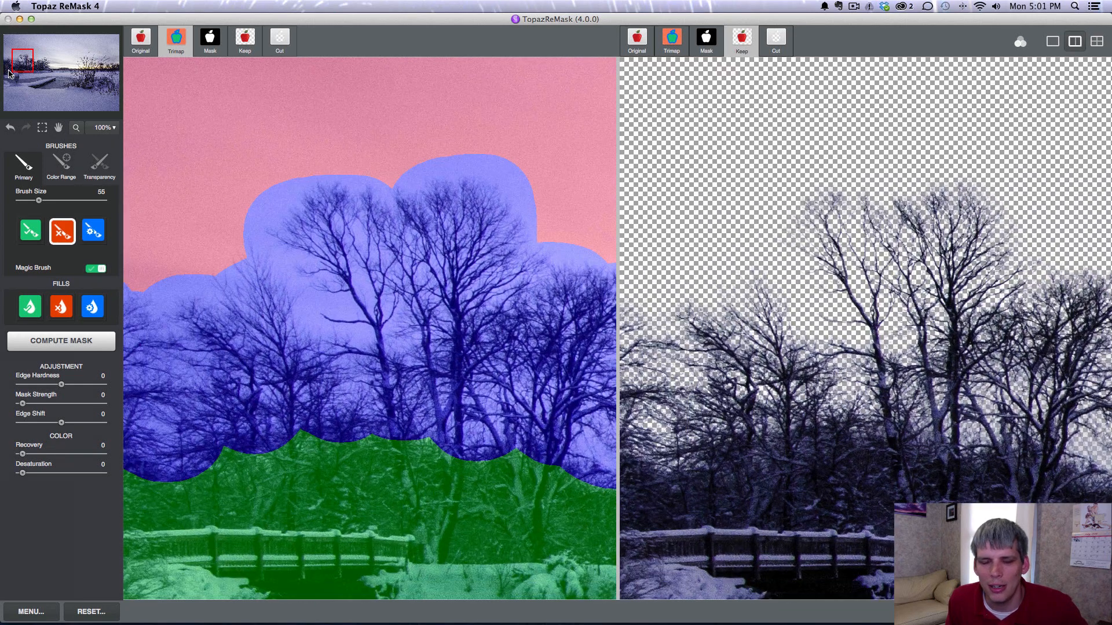
mouse_move(9, 73)
left_mouse_down()
mouse_move(34, 72)
mouse_move(7, 71)
left_mouse_up()
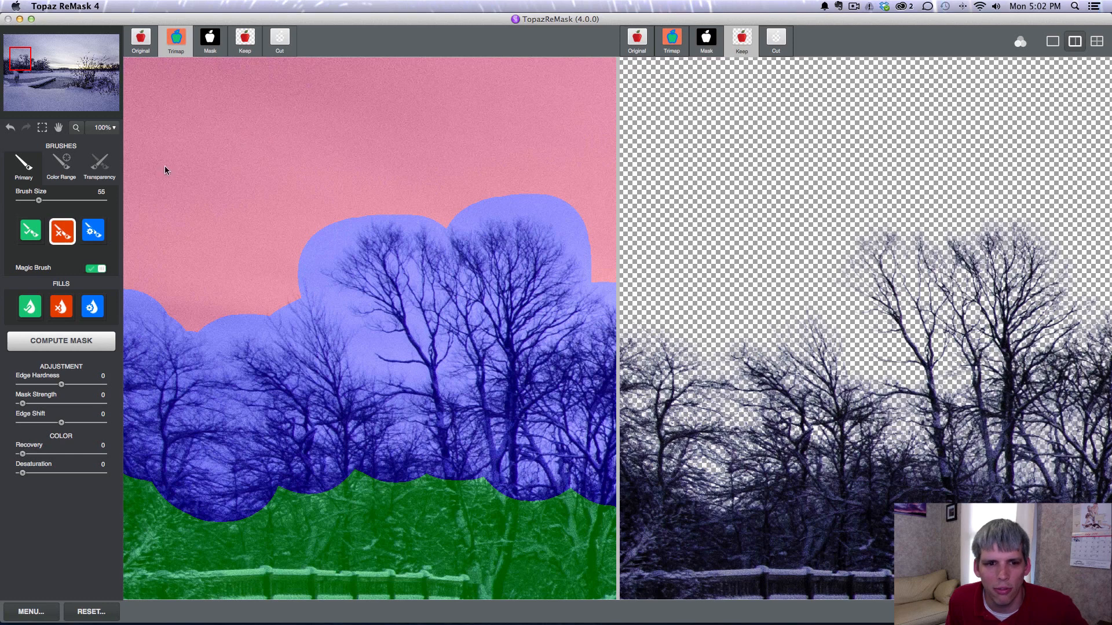
Paint the small bare tree's faint upper twigs with the Transparency brush at size 55, sampling twig colours as foreground and sky as background
left_click(104, 127)
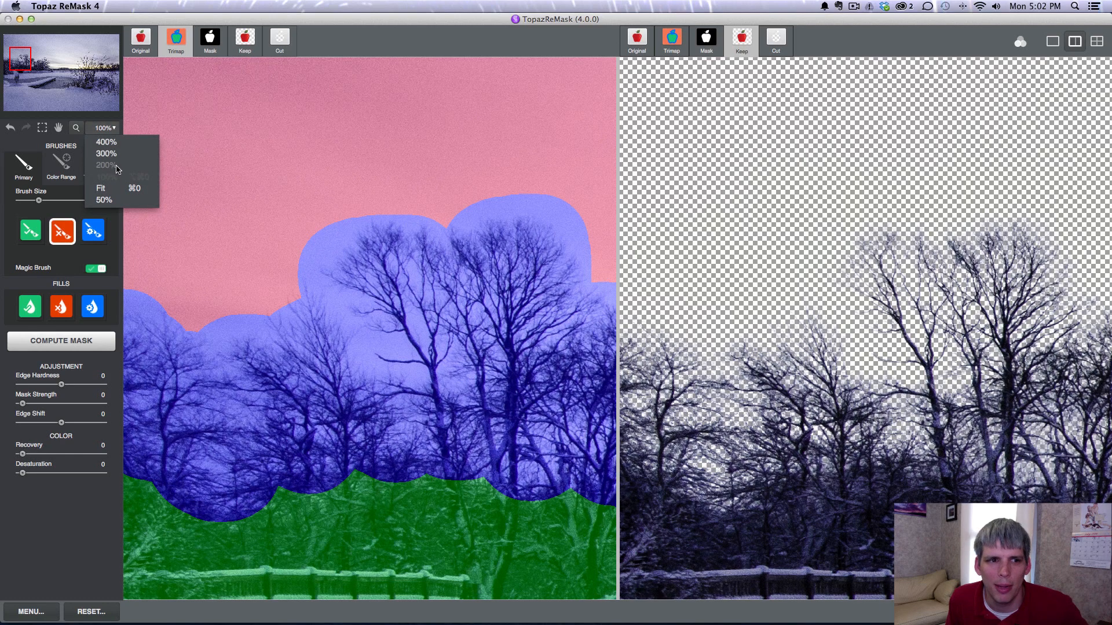
left_click(106, 165)
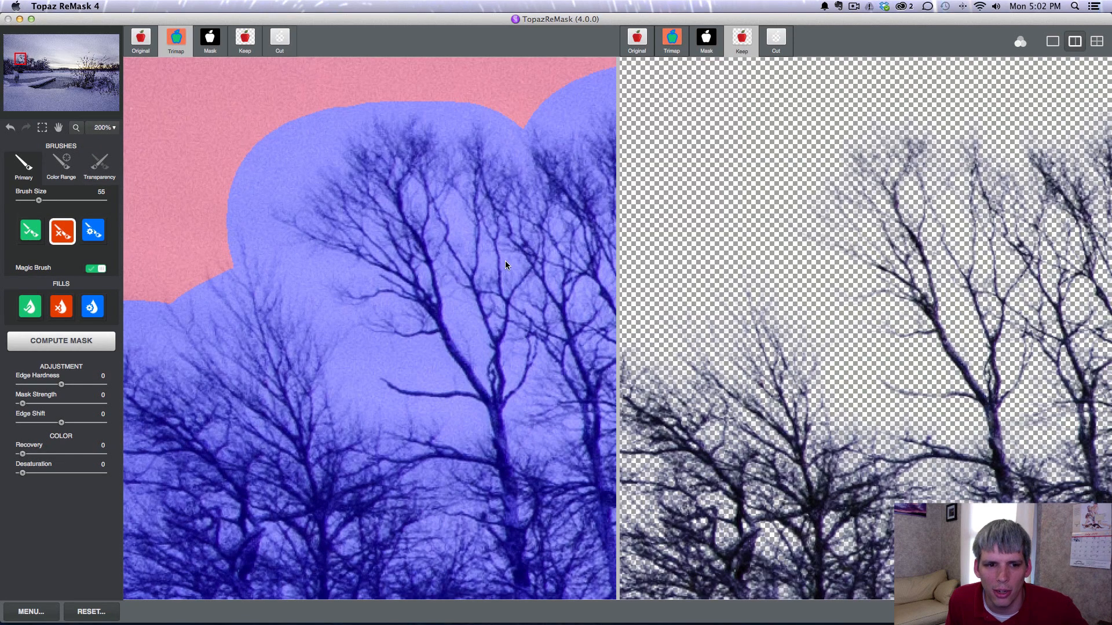
left_click(62, 167)
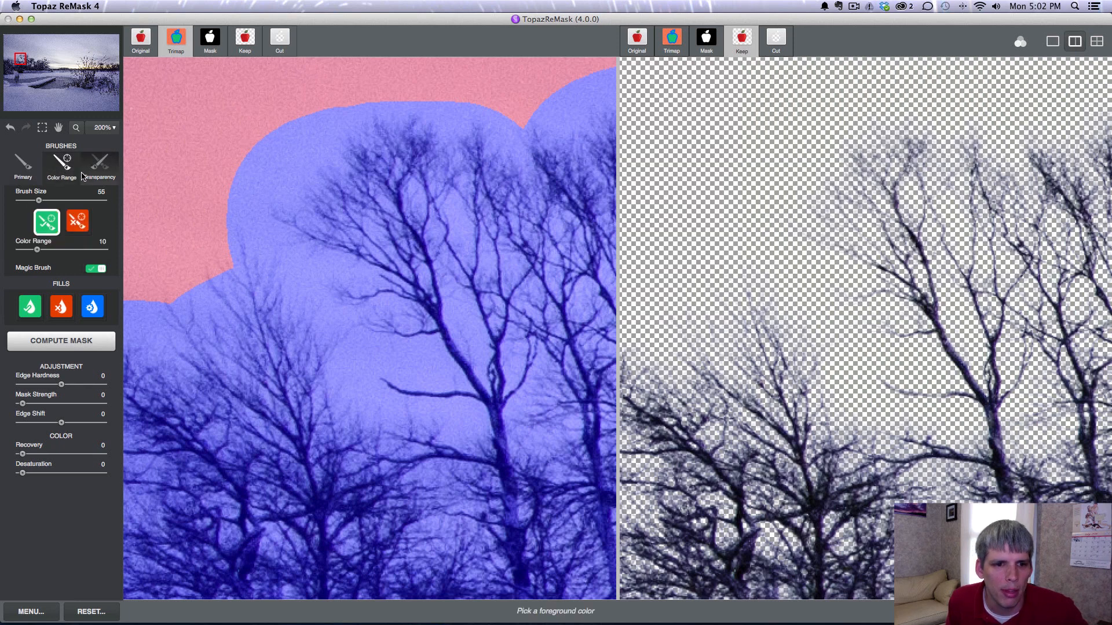
left_click(99, 168)
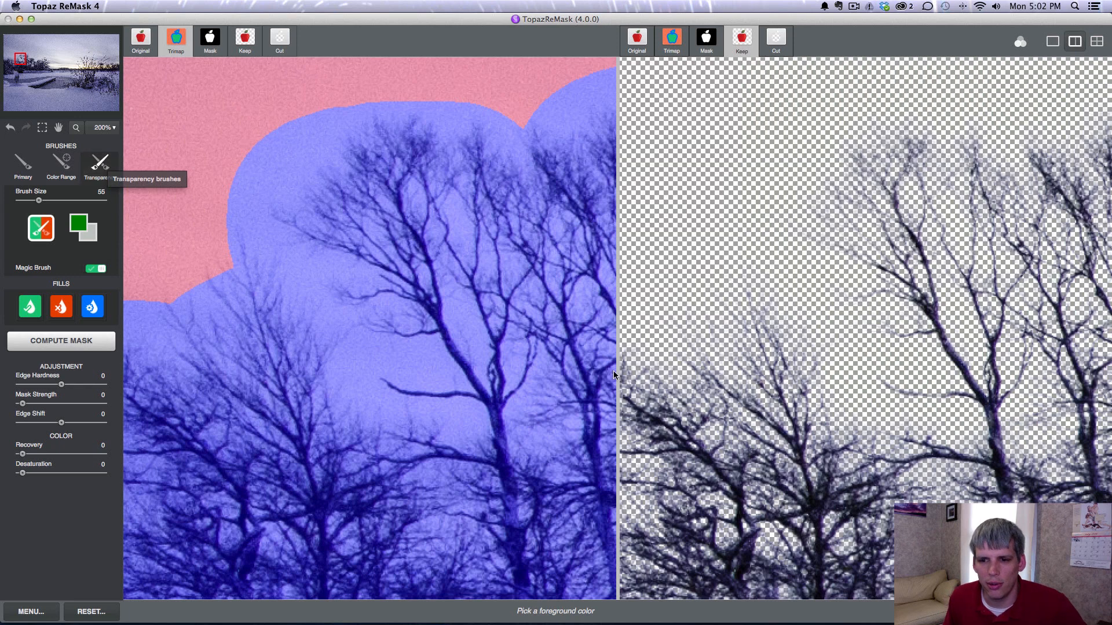
left_click(253, 294)
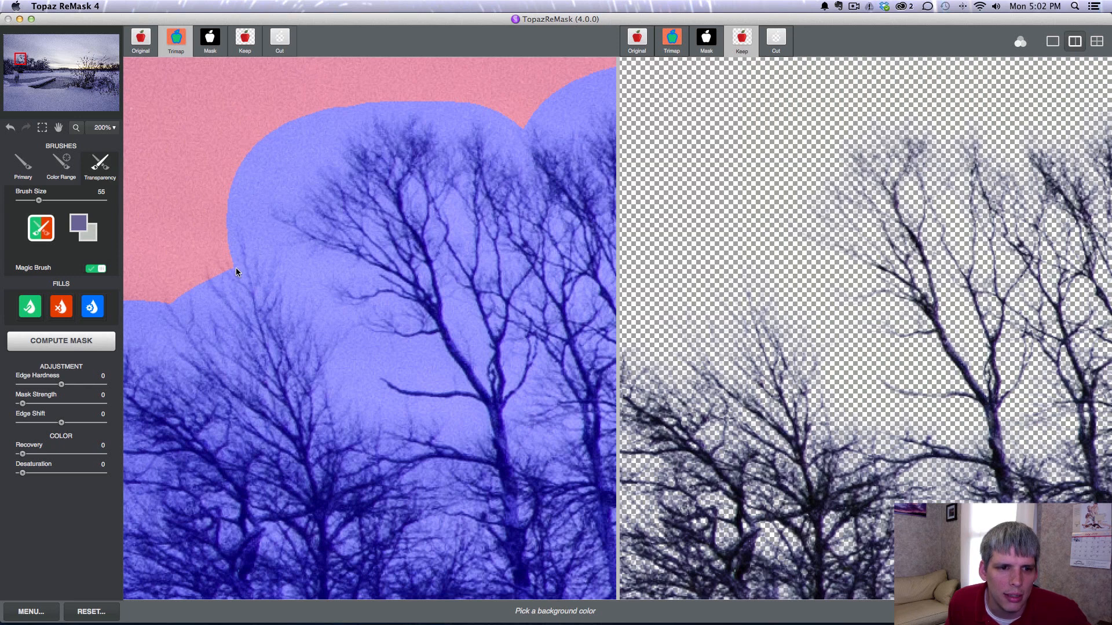
left_click(141, 40)
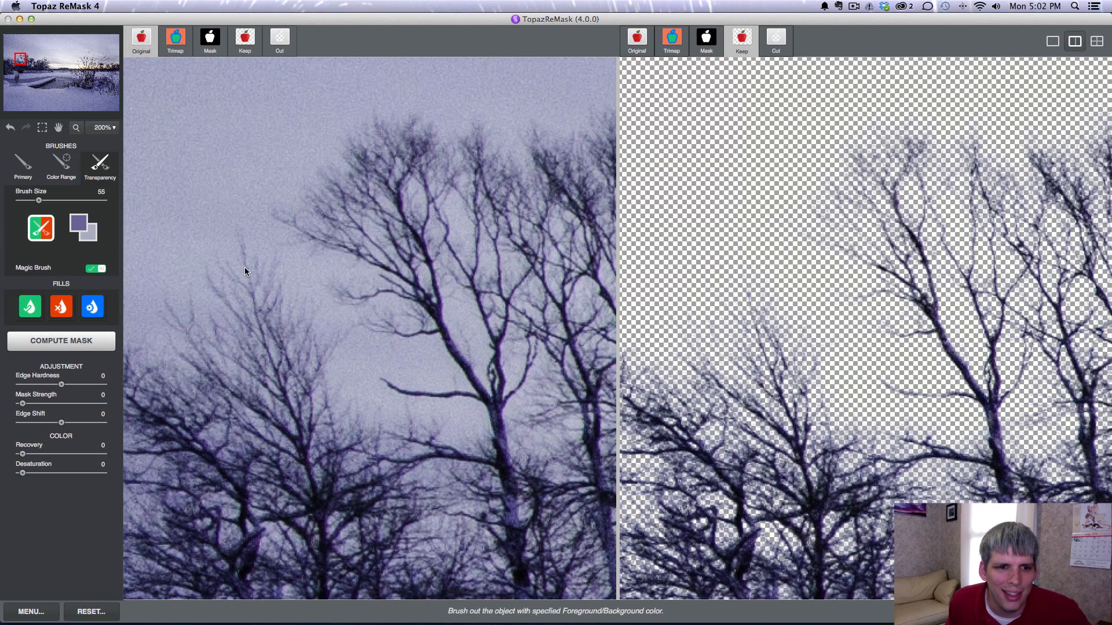
mouse_move(241, 250)
left_mouse_down()
mouse_move(262, 333)
mouse_move(266, 318)
mouse_move(309, 420)
mouse_move(301, 360)
mouse_move(316, 368)
mouse_move(284, 388)
mouse_move(218, 371)
mouse_move(188, 313)
left_mouse_up()
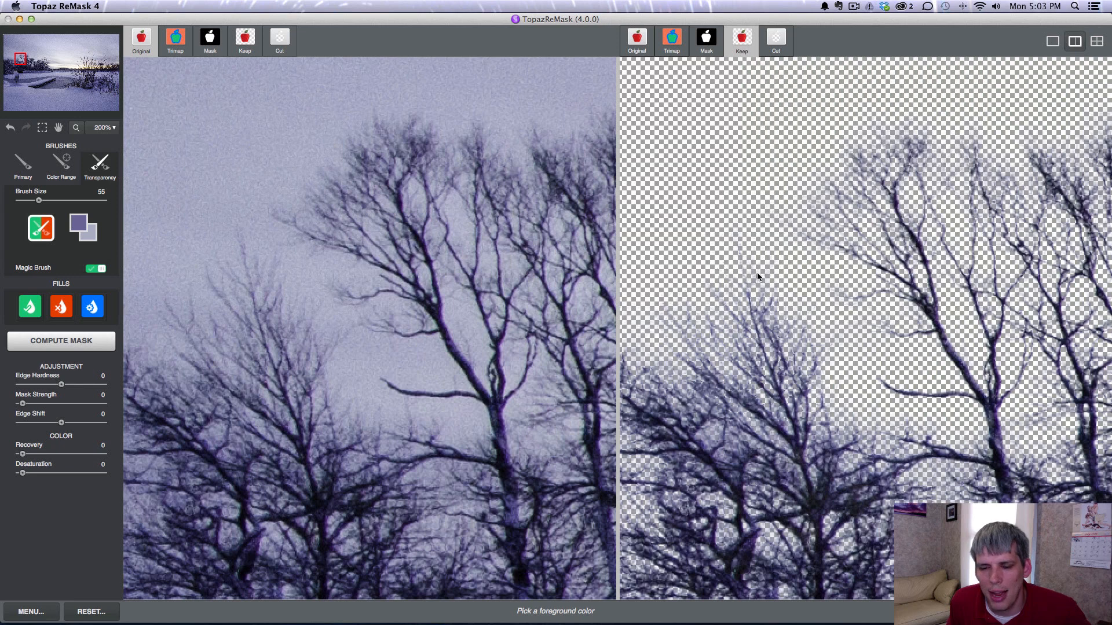
left_click(243, 255)
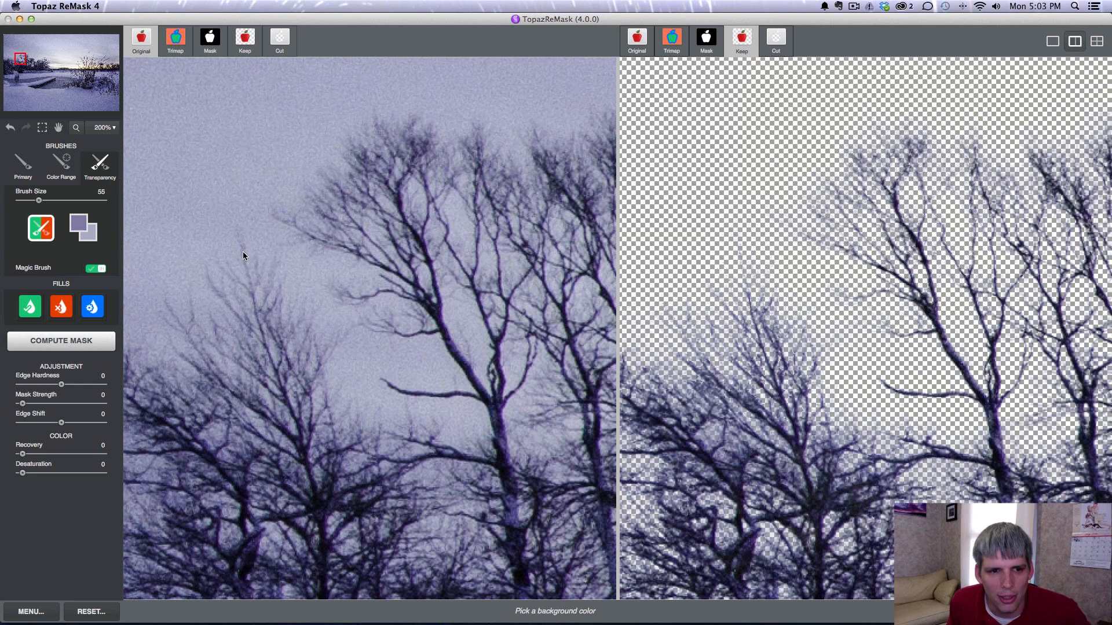
left_click(234, 255)
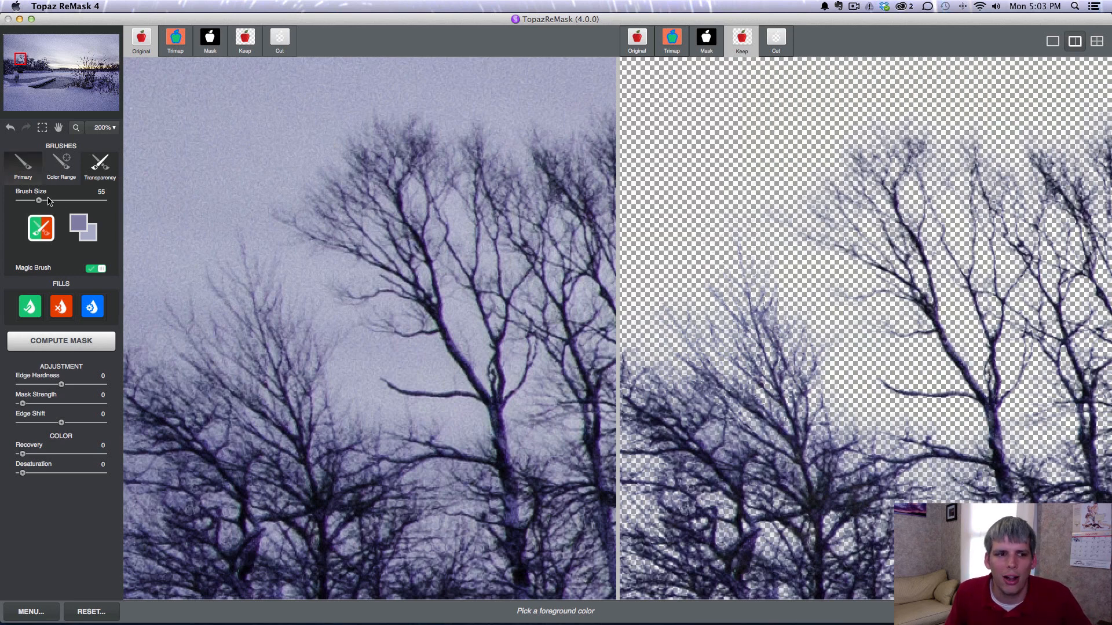
Try to brush out the sky between the tree's branches with the Color Range Cut brush at range 3, sampling the sky as background
left_click_drag(26, 66, 26, 70)
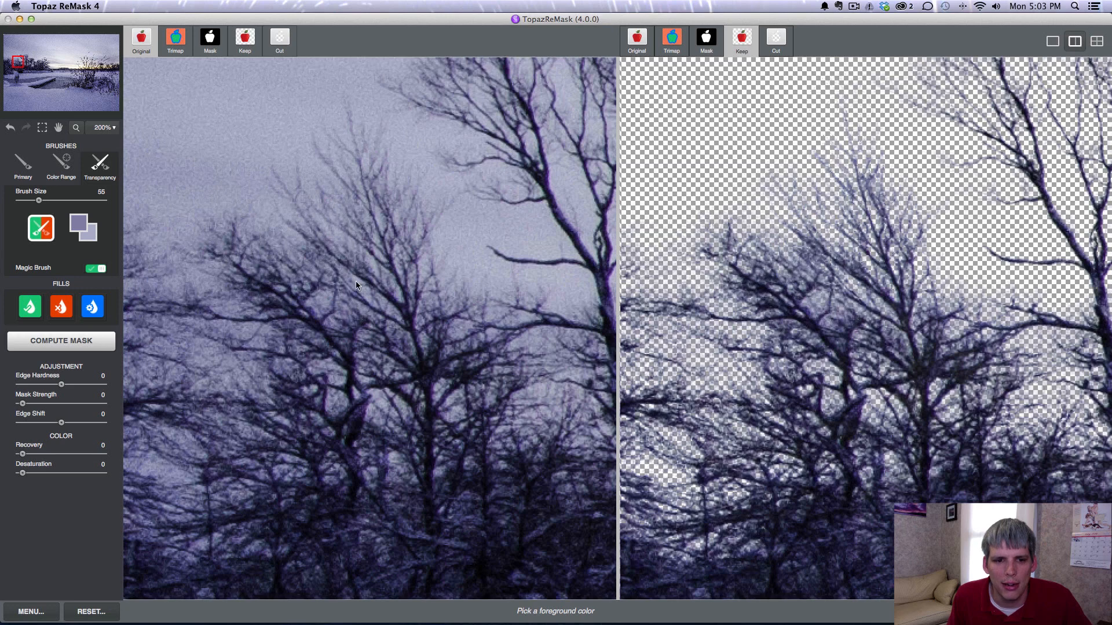
left_click(61, 165)
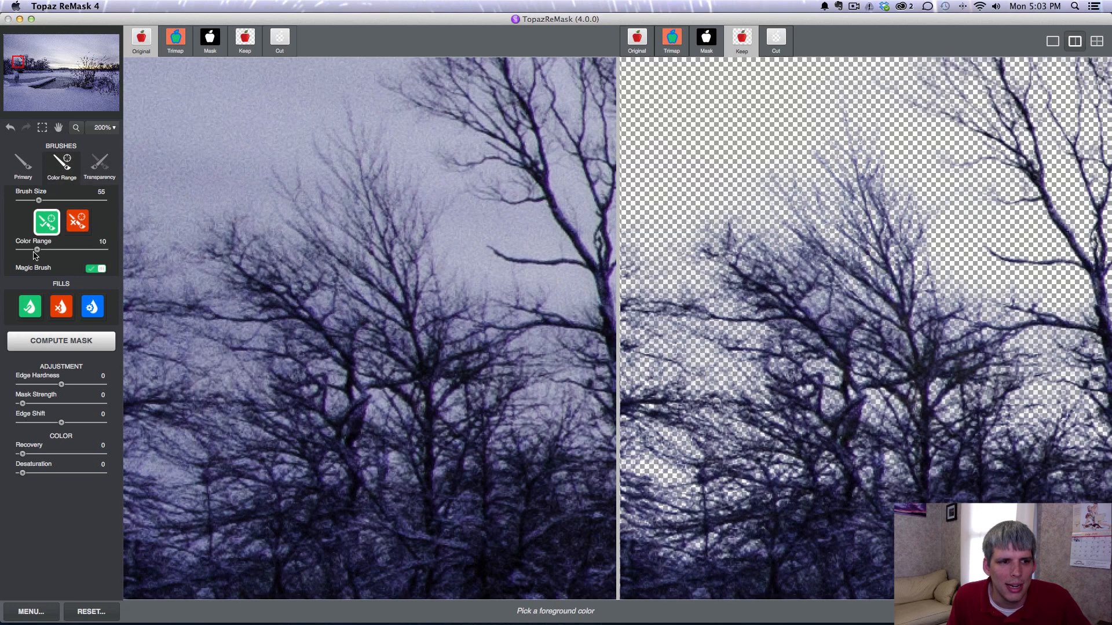
left_click_drag(37, 250, 90, 253)
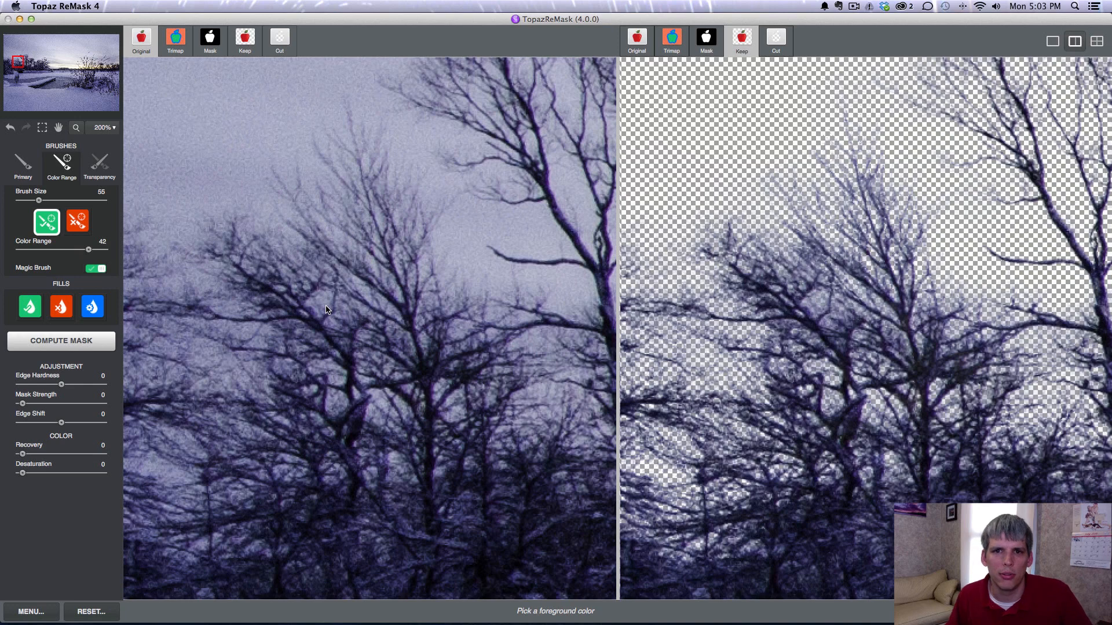
left_click_drag(87, 250, 26, 254)
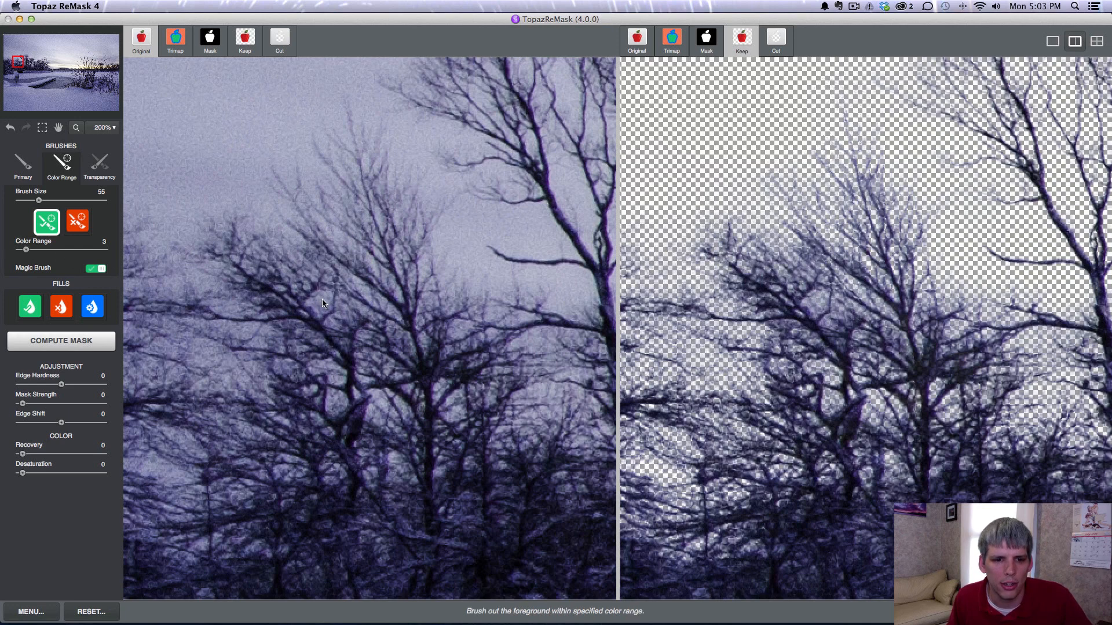
left_click(84, 225)
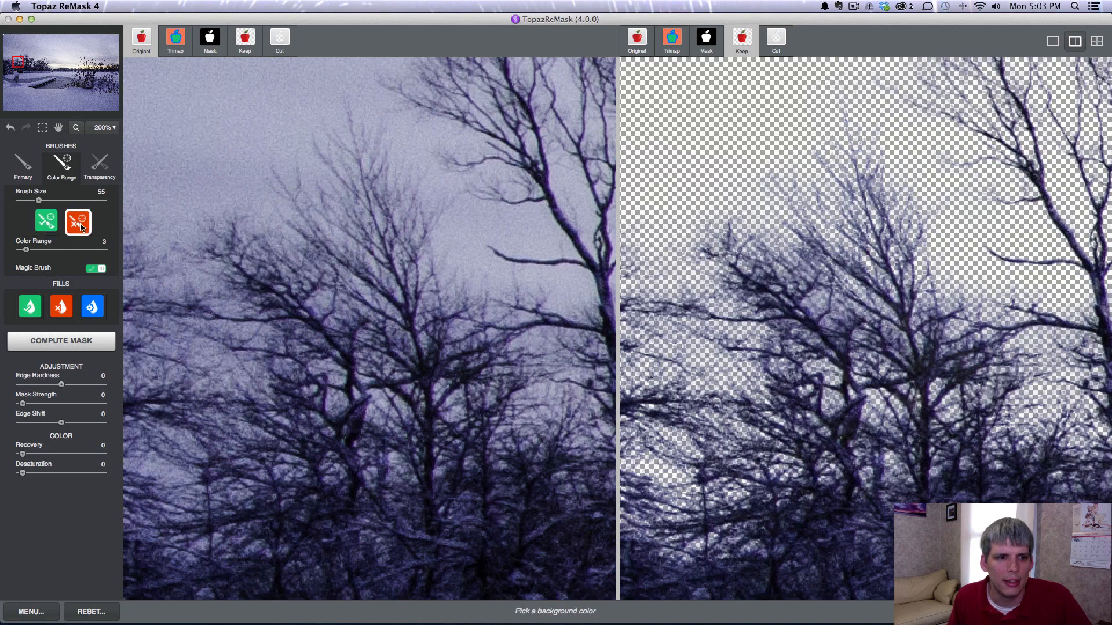
left_click(323, 304)
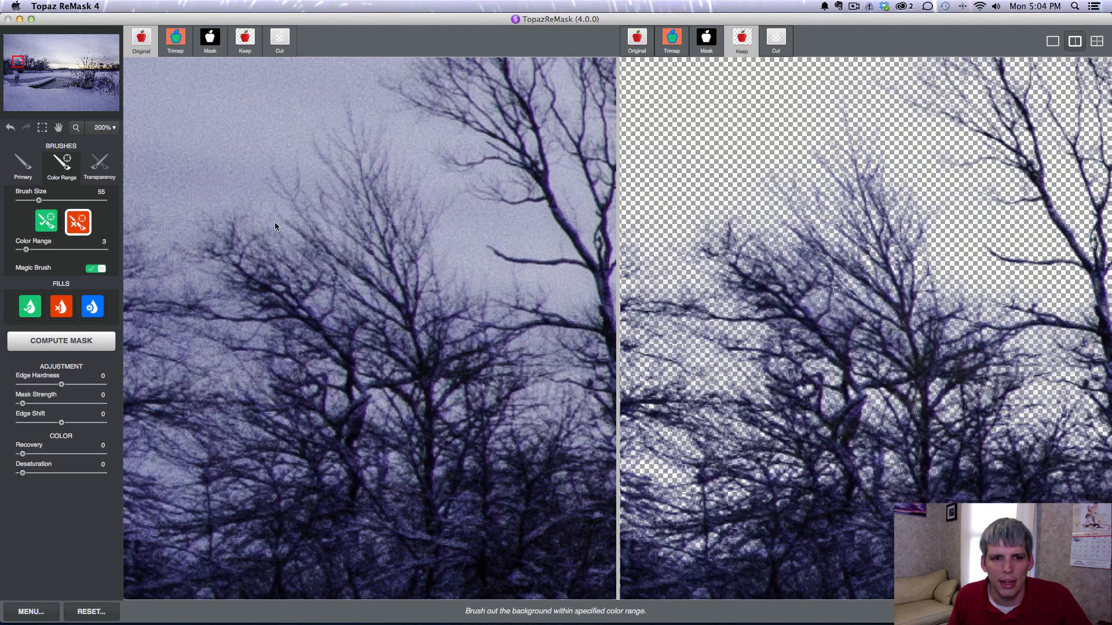
mouse_move(274, 222)
left_mouse_down()
mouse_move(394, 272)
mouse_move(377, 342)
mouse_move(392, 314)
left_mouse_up()
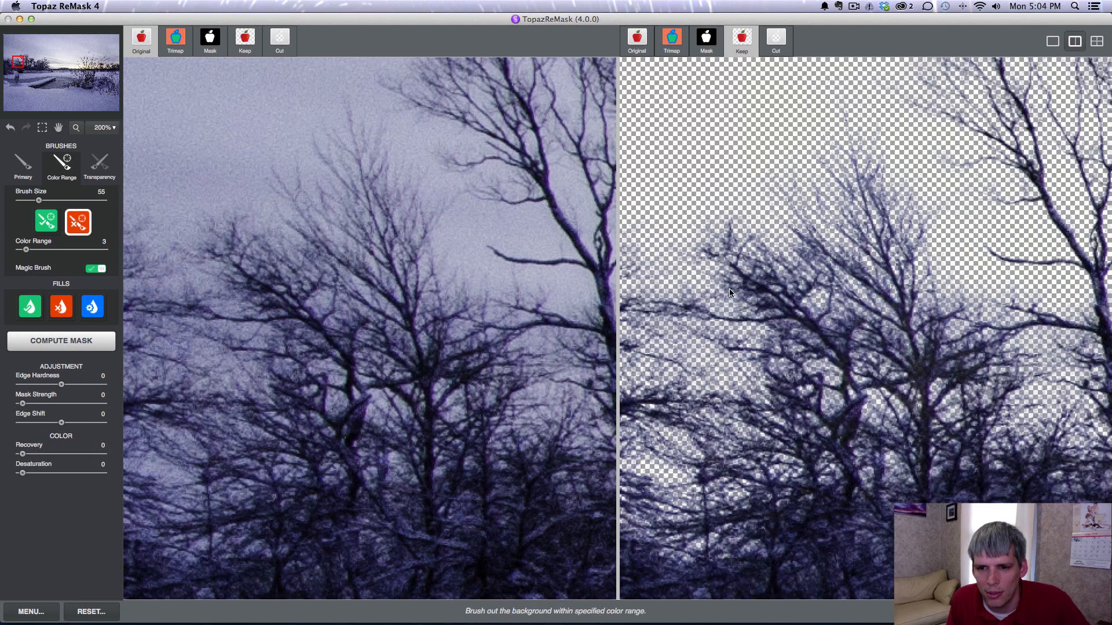
mouse_move(811, 253)
left_mouse_down()
mouse_move(843, 324)
mouse_move(827, 349)
left_mouse_up()
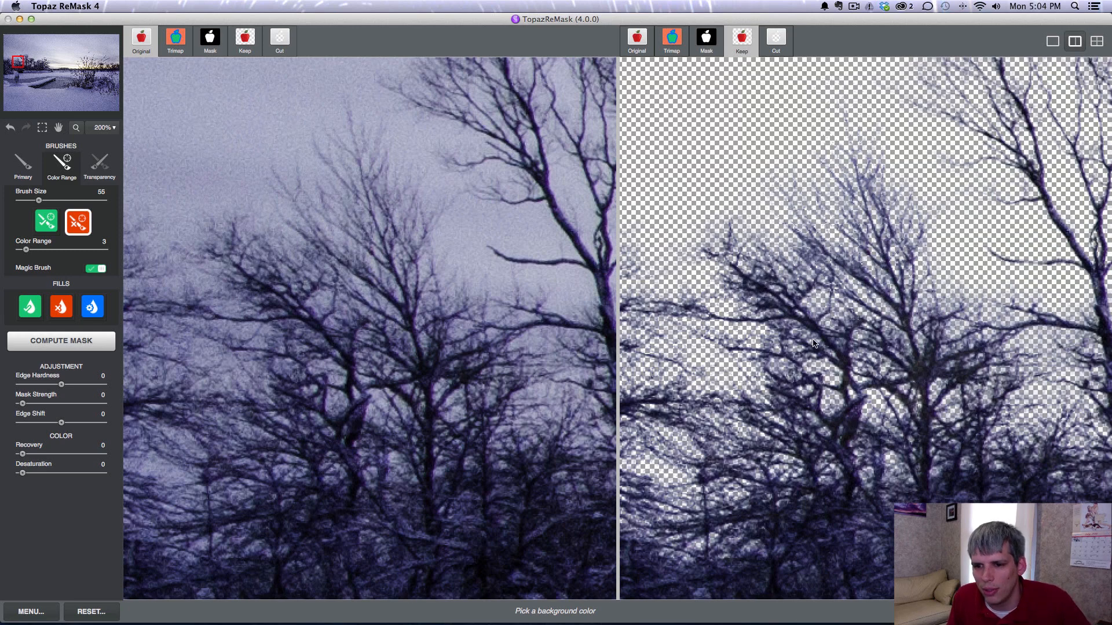
left_click_drag(766, 252, 997, 343)
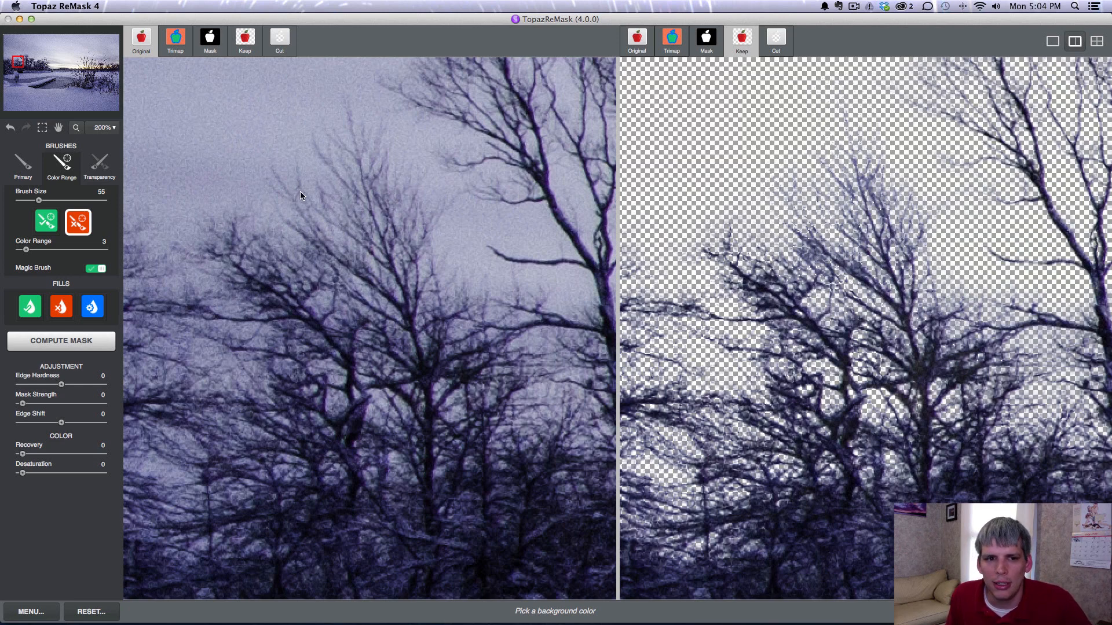
Try the Color Range Keep and Cut brushes on the tree's outer twigs, and undo all the Color Range strokes
left_click(47, 222)
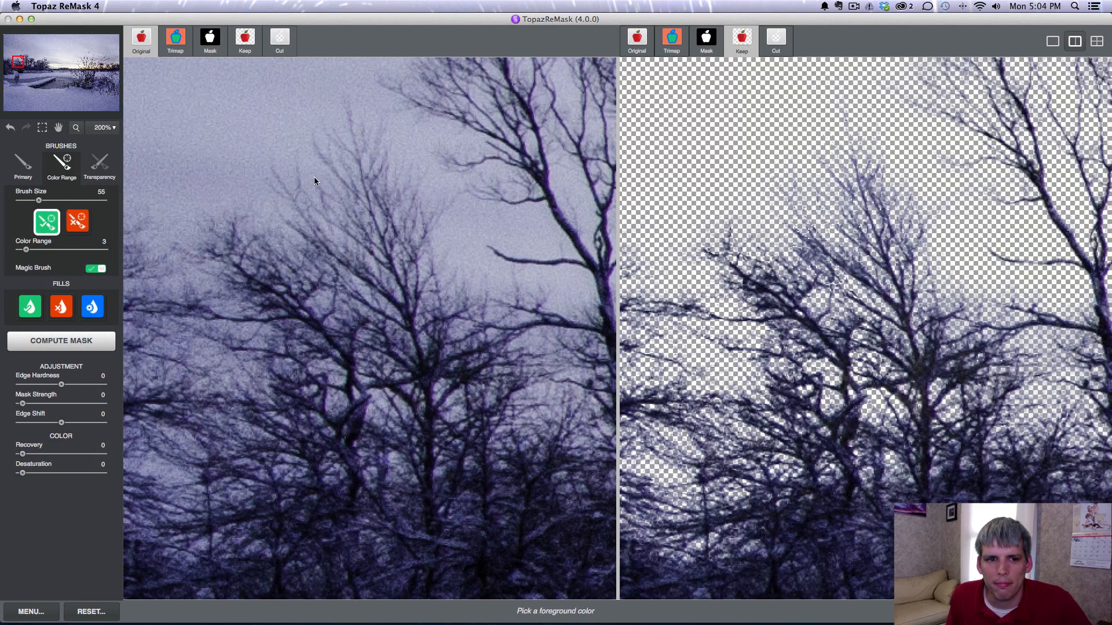
left_click(289, 196)
mouse_move(289, 194)
left_mouse_down()
mouse_move(268, 165)
mouse_move(316, 226)
left_mouse_up()
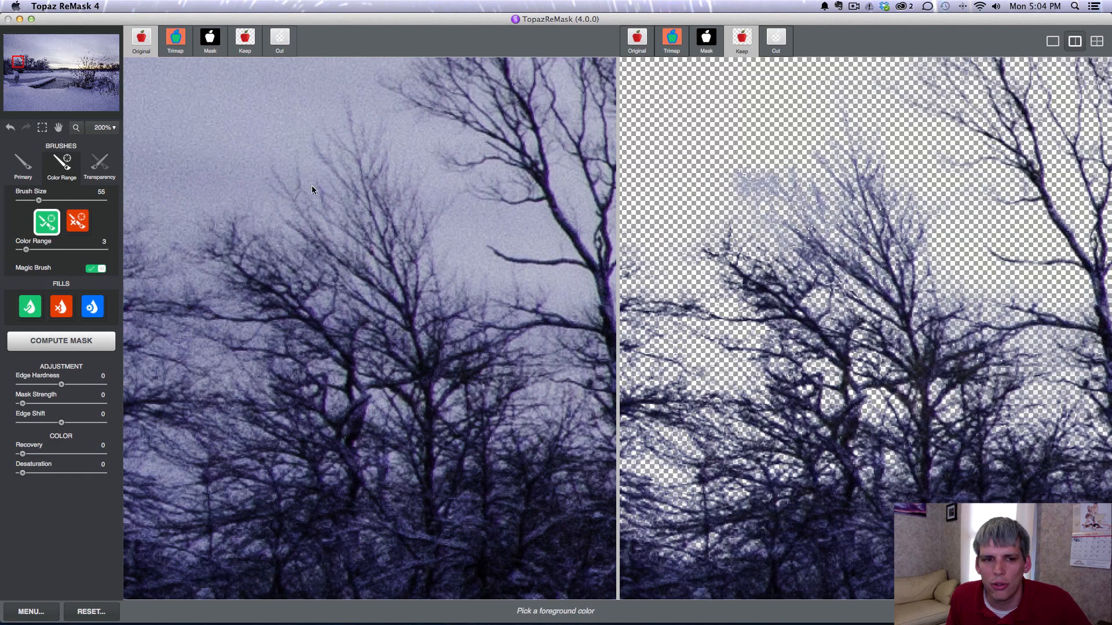
left_click(80, 220)
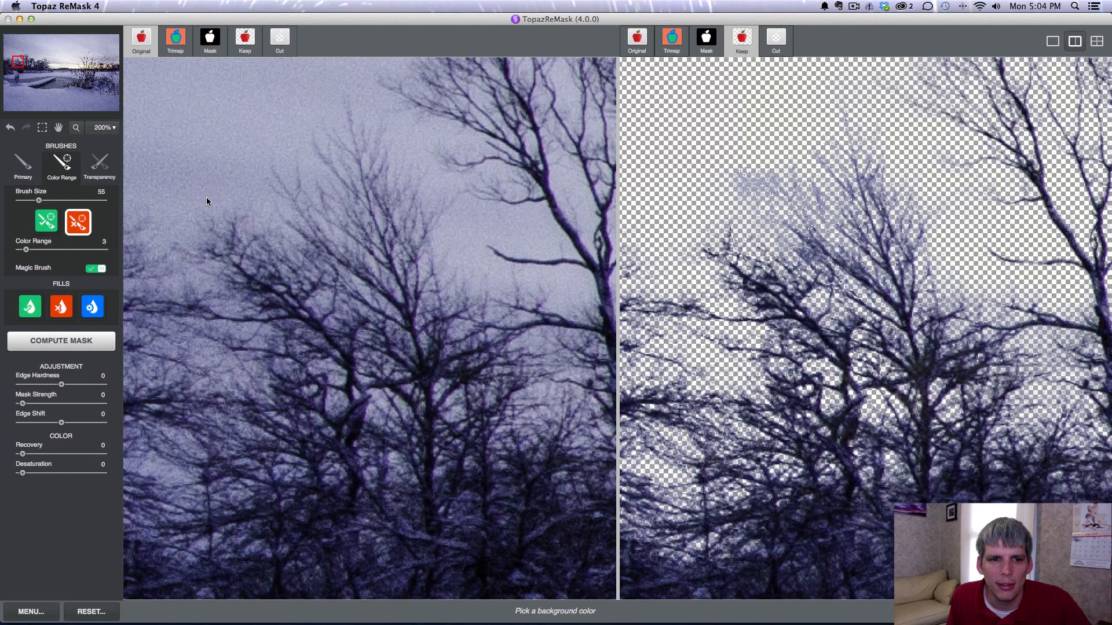
left_click(277, 185)
left_click_drag(271, 151, 325, 233)
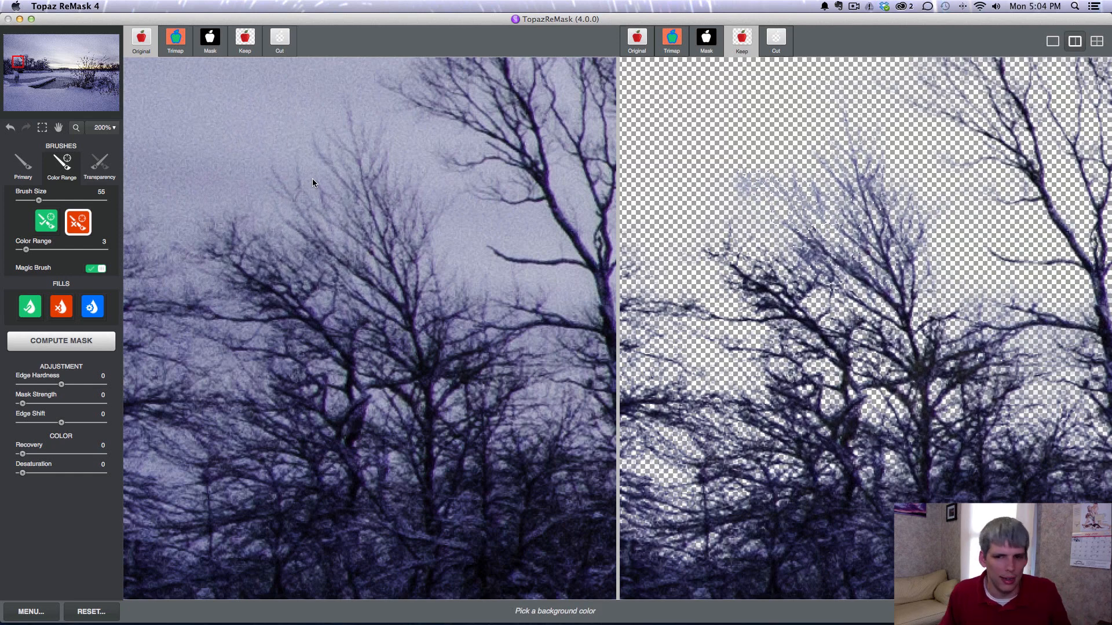
key("super+z")
key("d")
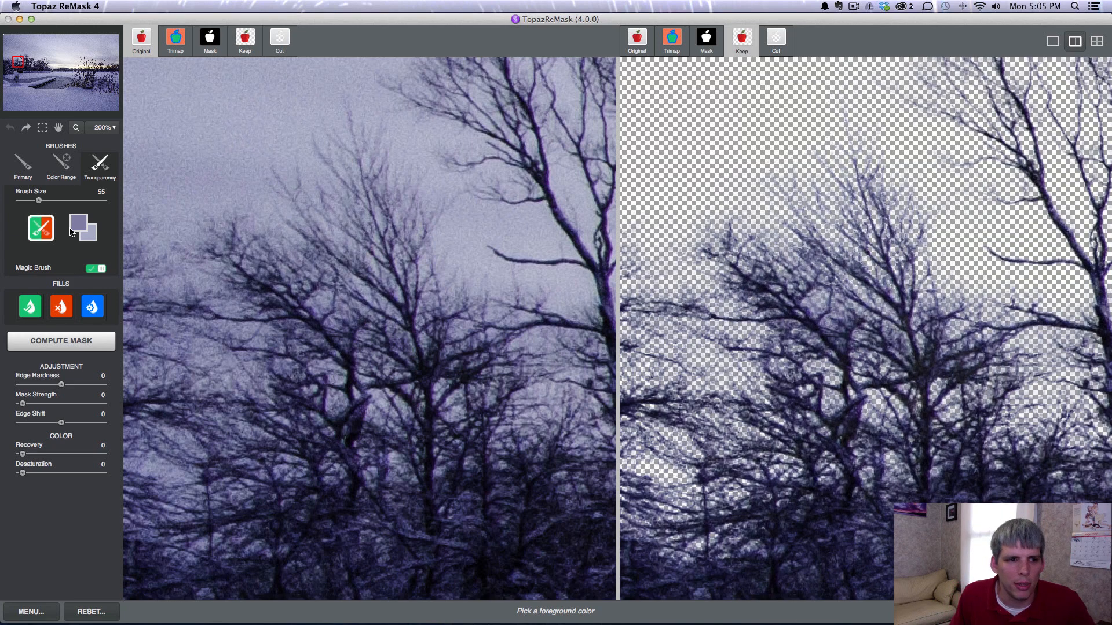
Show the Trimap beside the Keep result and dab a sky gap beside the tree with the Primary Keep brush at size 10
left_click(24, 165)
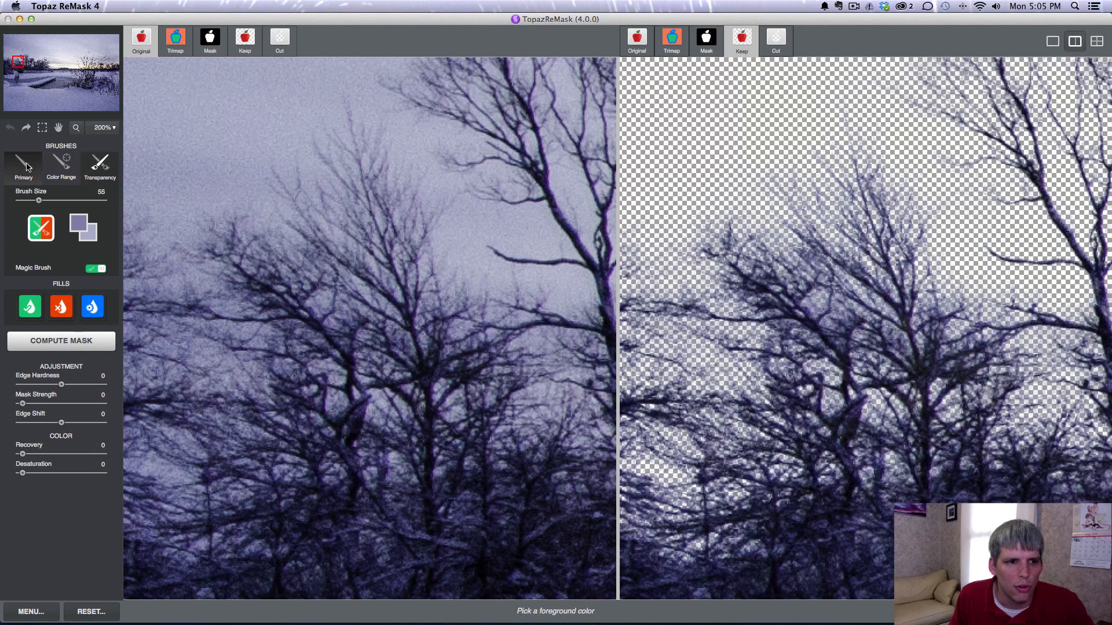
left_click(36, 238)
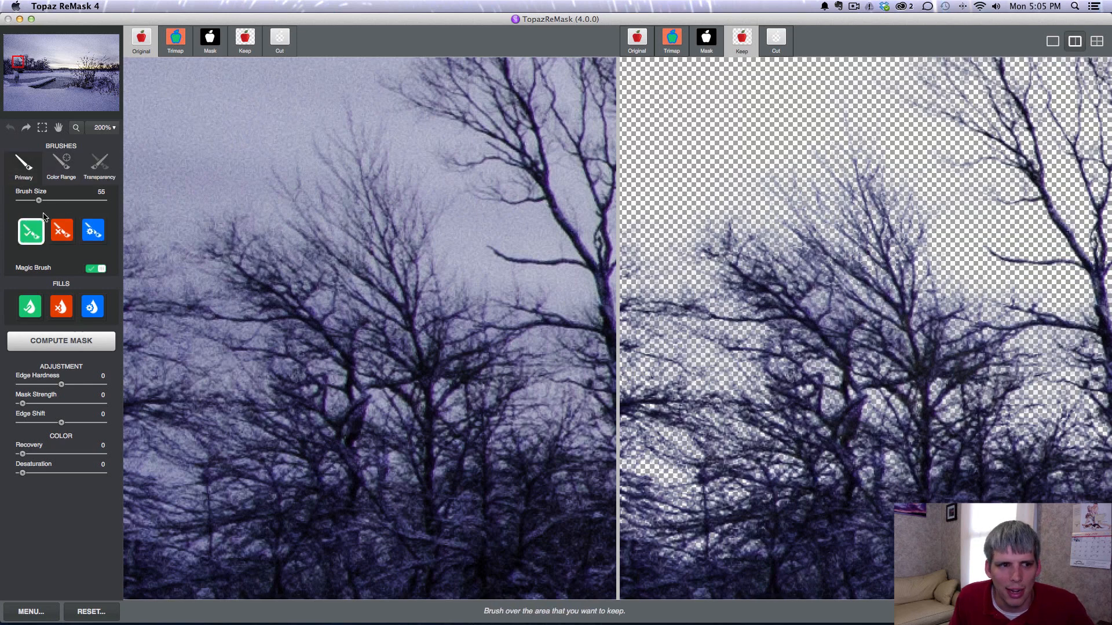
left_click_drag(39, 200, 24, 202)
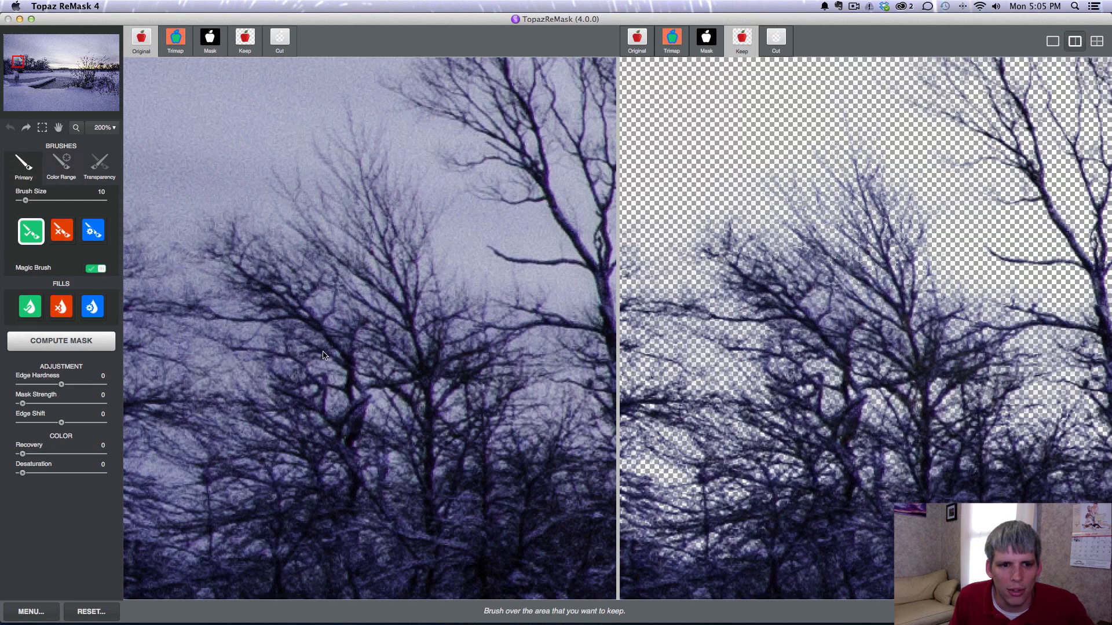
left_click(183, 51)
left_click(230, 308)
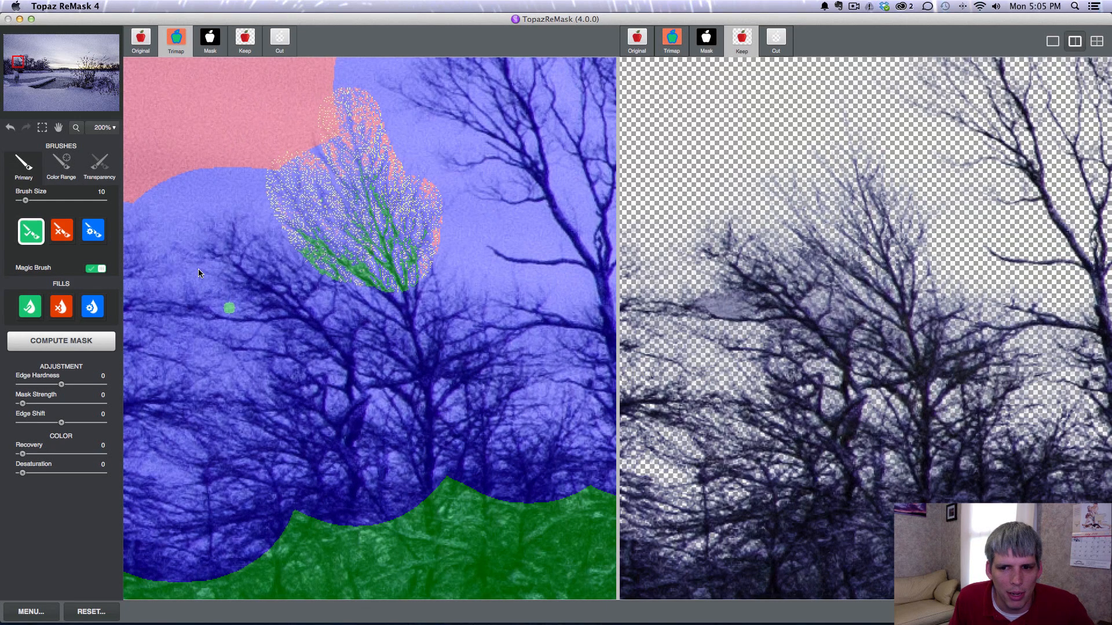
Mark the Keep-dabbed gap and another small sky gap just below it as Cut with the Primary brush at size 10
left_click(60, 231)
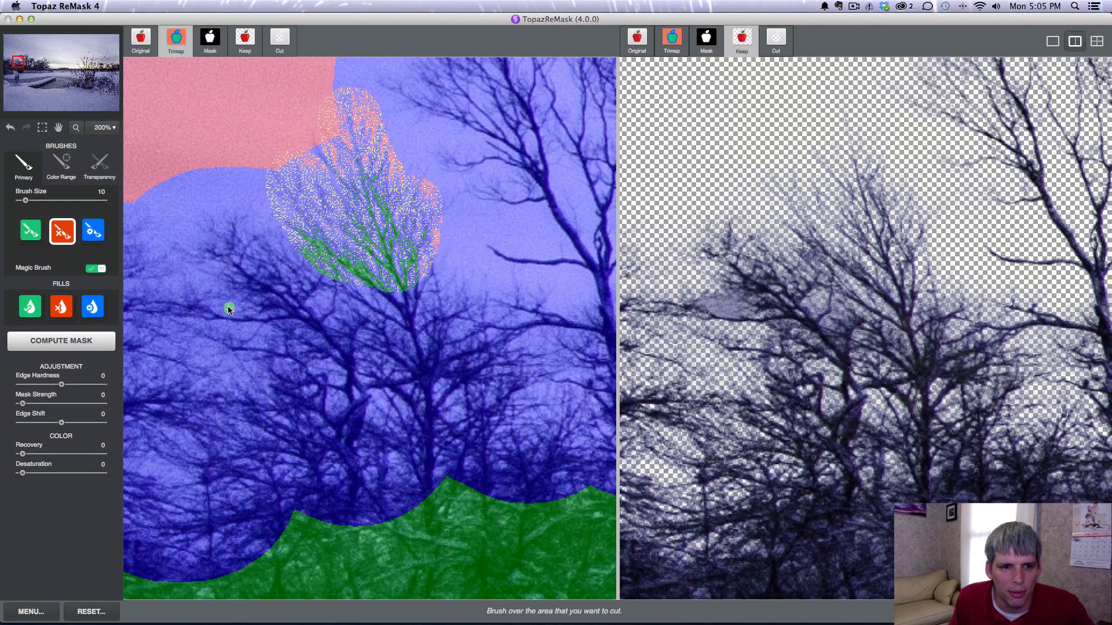
left_click(229, 307)
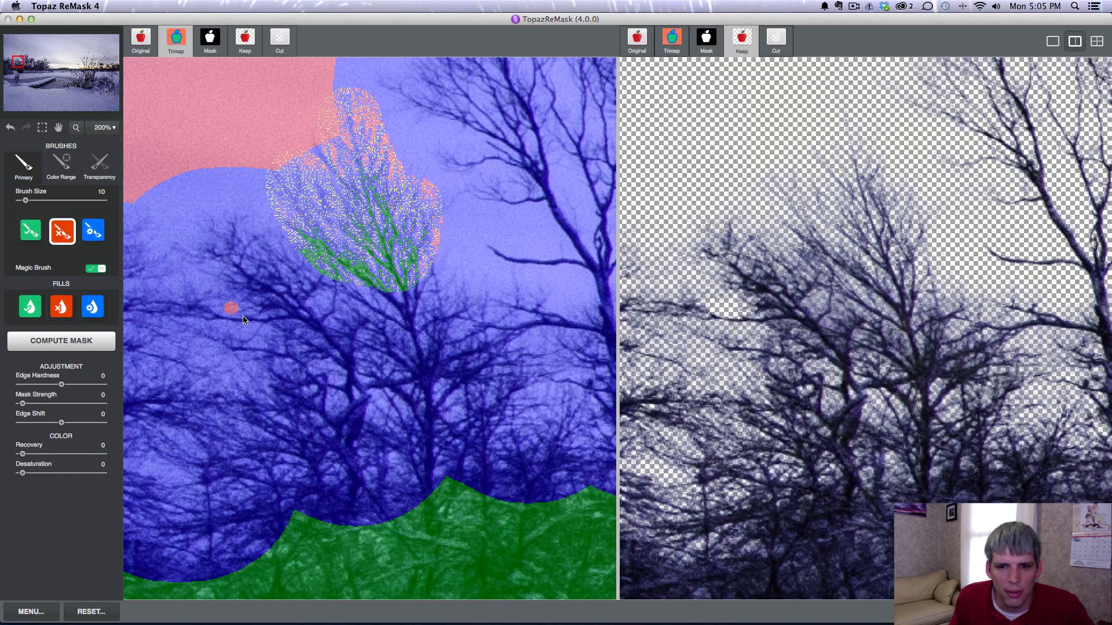
left_click(246, 332)
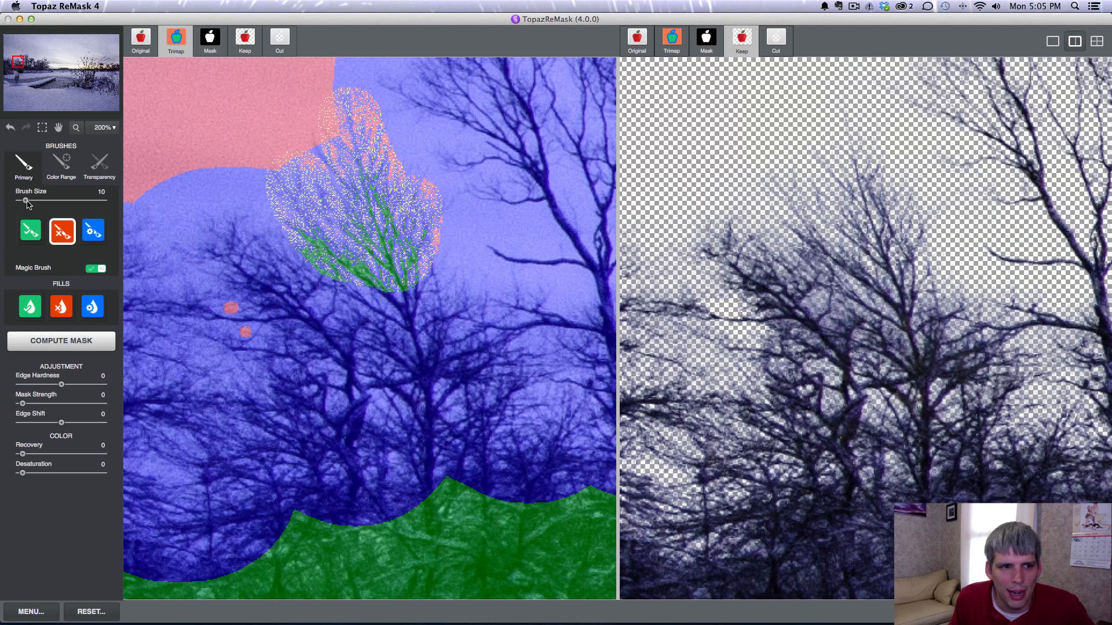
Mark the tiny sky gaps between the tree's inner branches as Cut with the Primary brush at size 1
left_click_drag(26, 201, 22, 201)
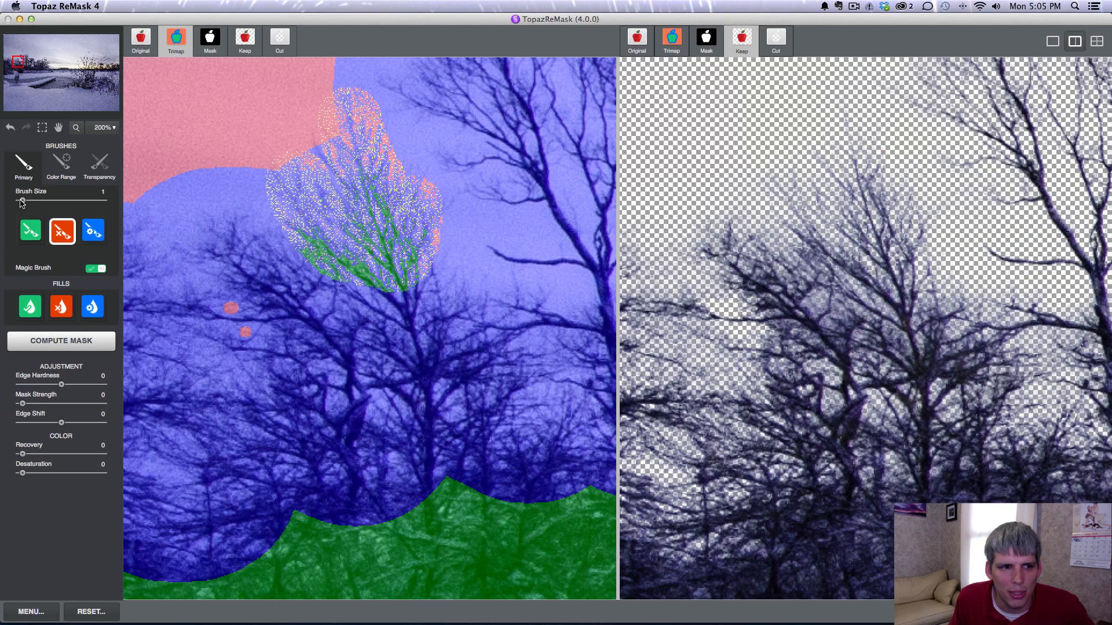
left_click(329, 300)
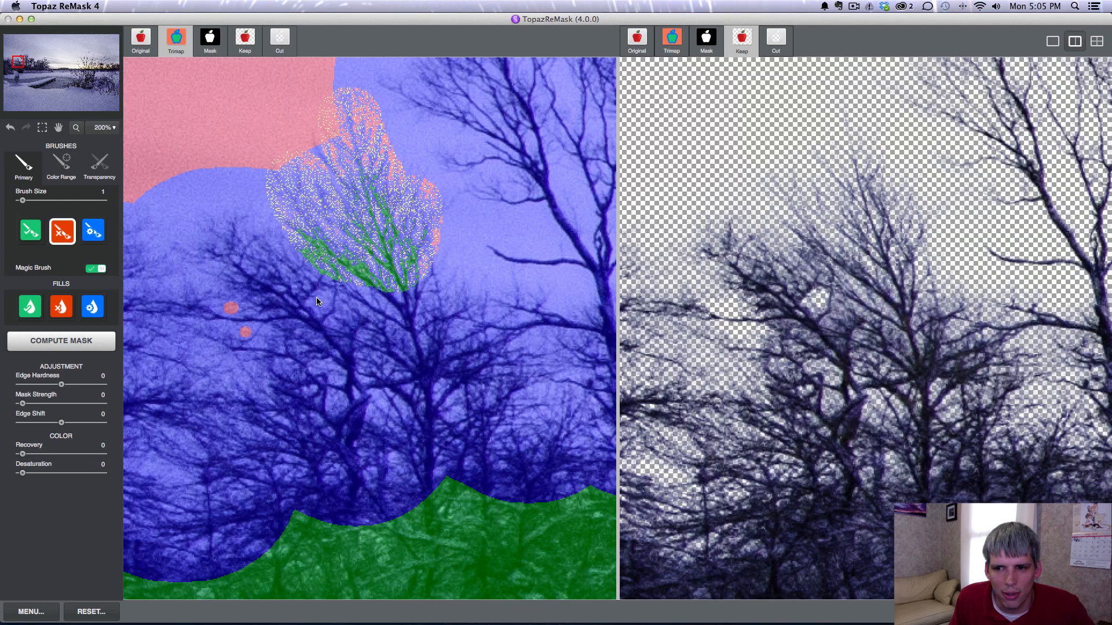
left_click(323, 301)
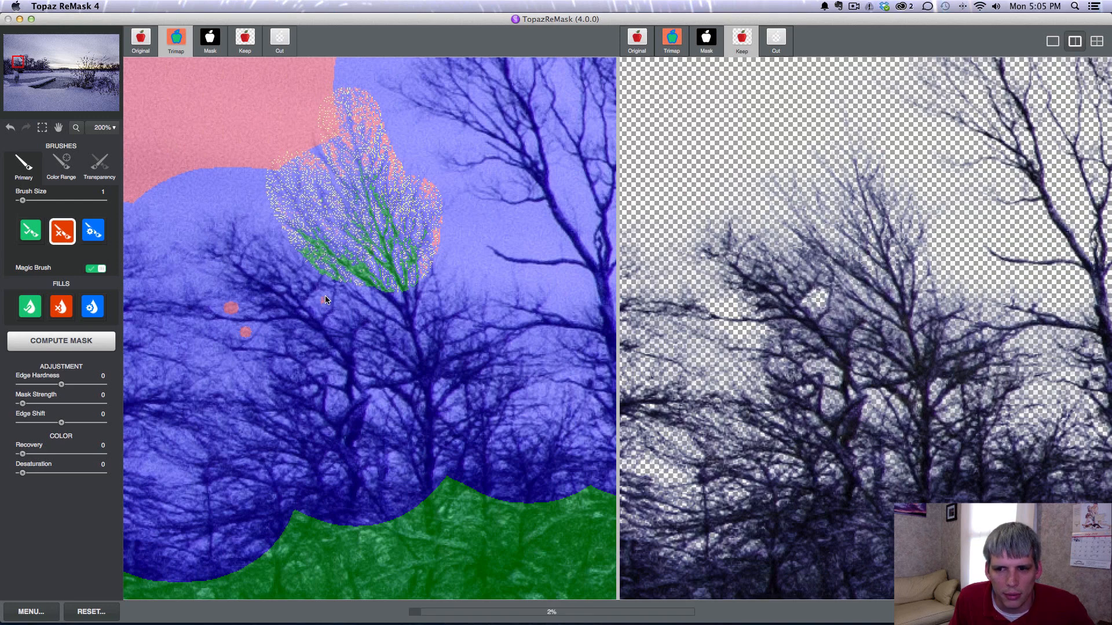
left_click(340, 319)
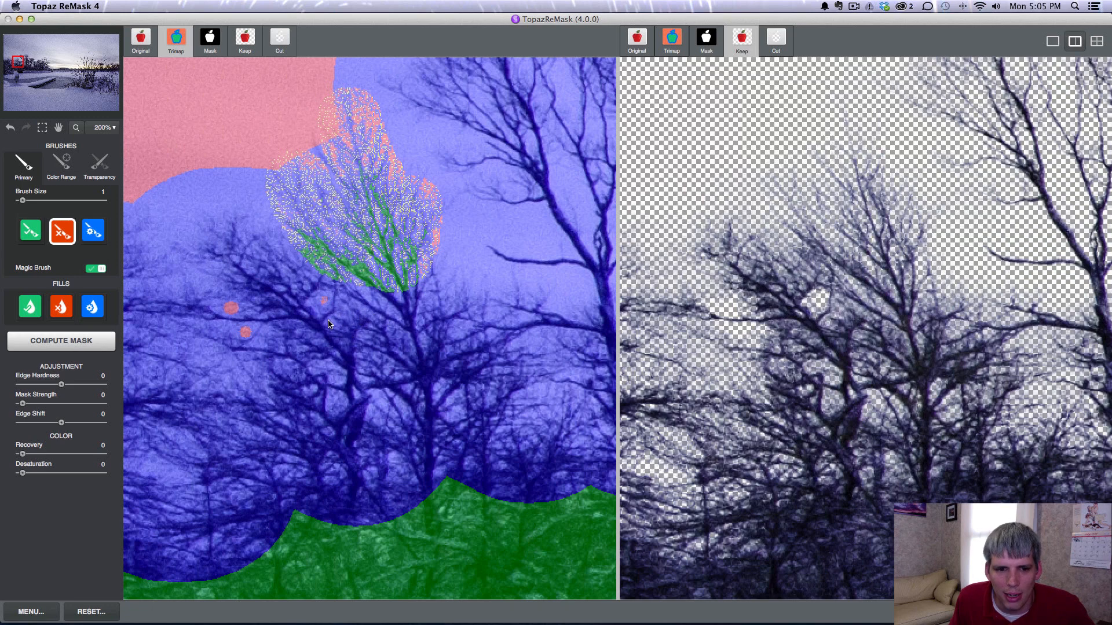
left_click(333, 319)
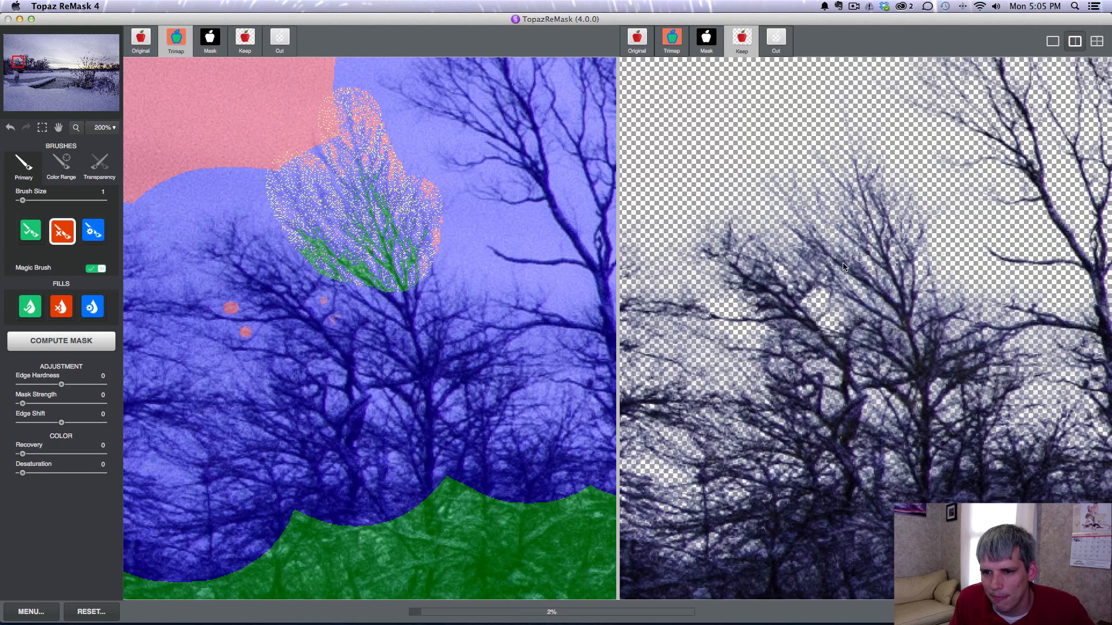
Remove sky colour between the left trees' branches with the Color Range Cut brush at size 107 and range 7, sampling a sky gap
left_click(61, 163)
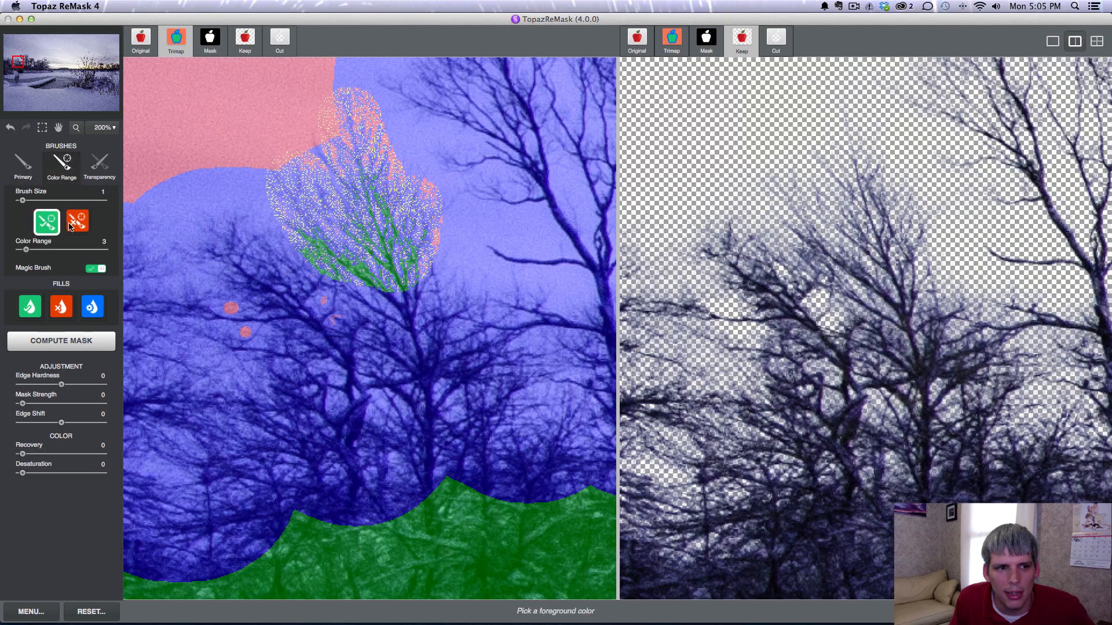
left_click(71, 225)
left_click_drag(26, 249, 33, 251)
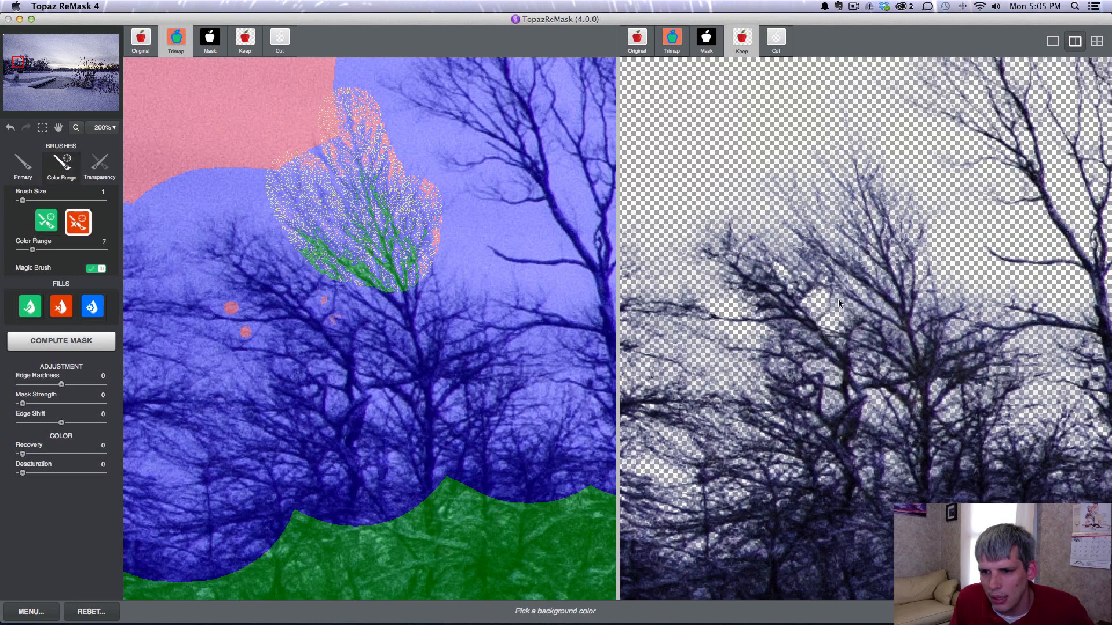
left_click(322, 300)
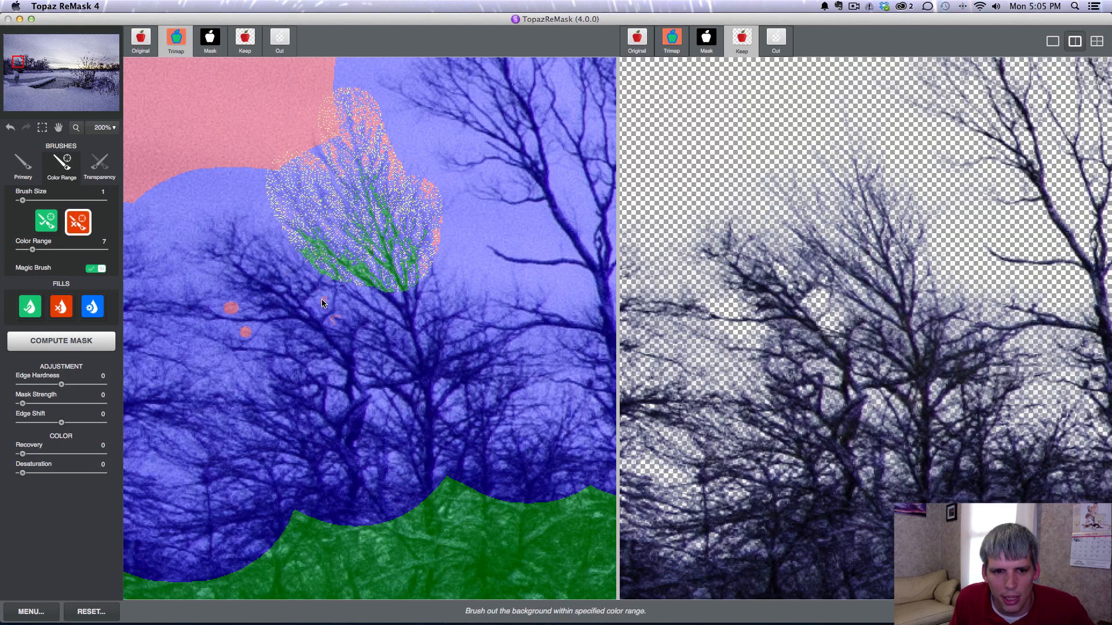
left_click(55, 200)
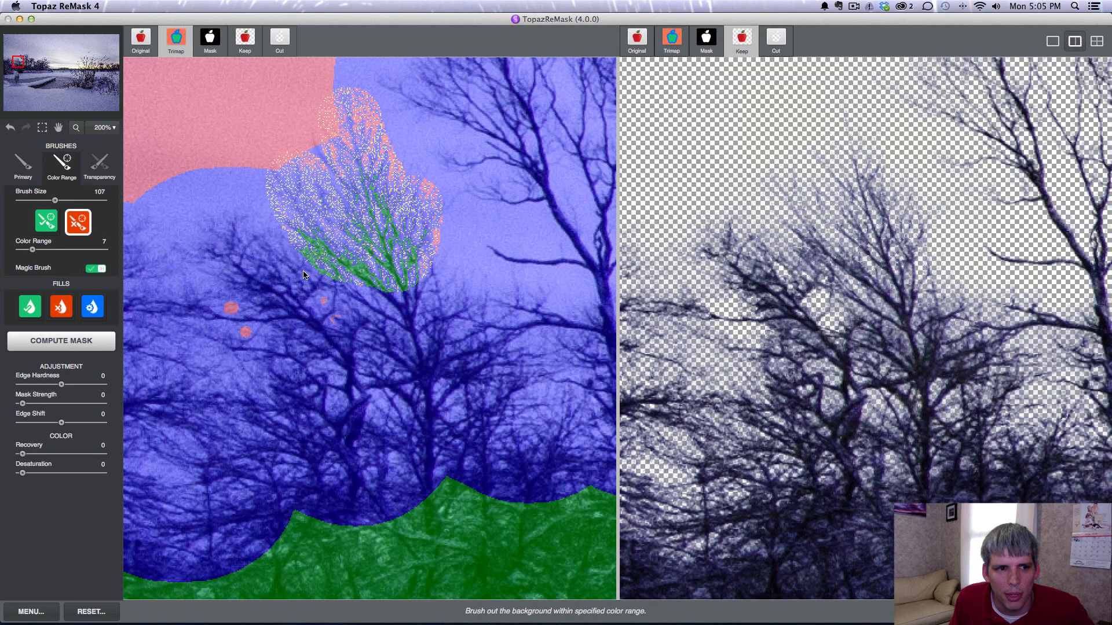
mouse_move(303, 275)
left_mouse_down()
mouse_move(282, 288)
mouse_move(254, 286)
mouse_move(239, 257)
mouse_move(290, 290)
mouse_move(345, 353)
mouse_move(395, 266)
mouse_move(421, 371)
mouse_move(480, 355)
mouse_move(496, 386)
mouse_move(270, 403)
mouse_move(194, 254)
left_mouse_up()
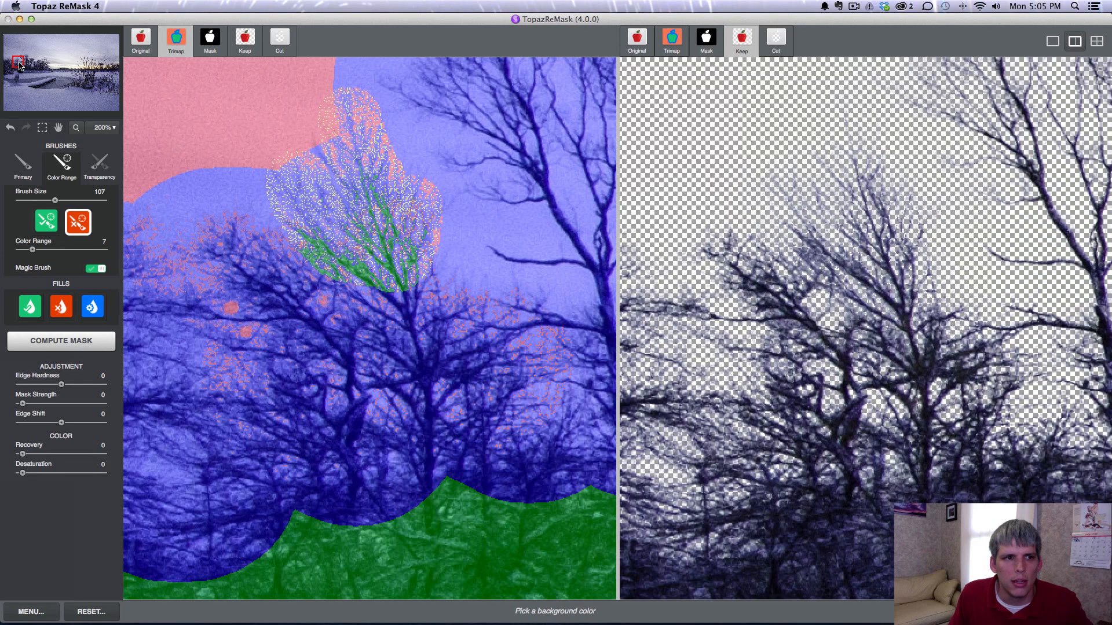
Paint the tall bush's thin outer branches with the Color Range Keep brush at size 107 and range 7, sampling a branch colour
left_click_drag(21, 64, 79, 66)
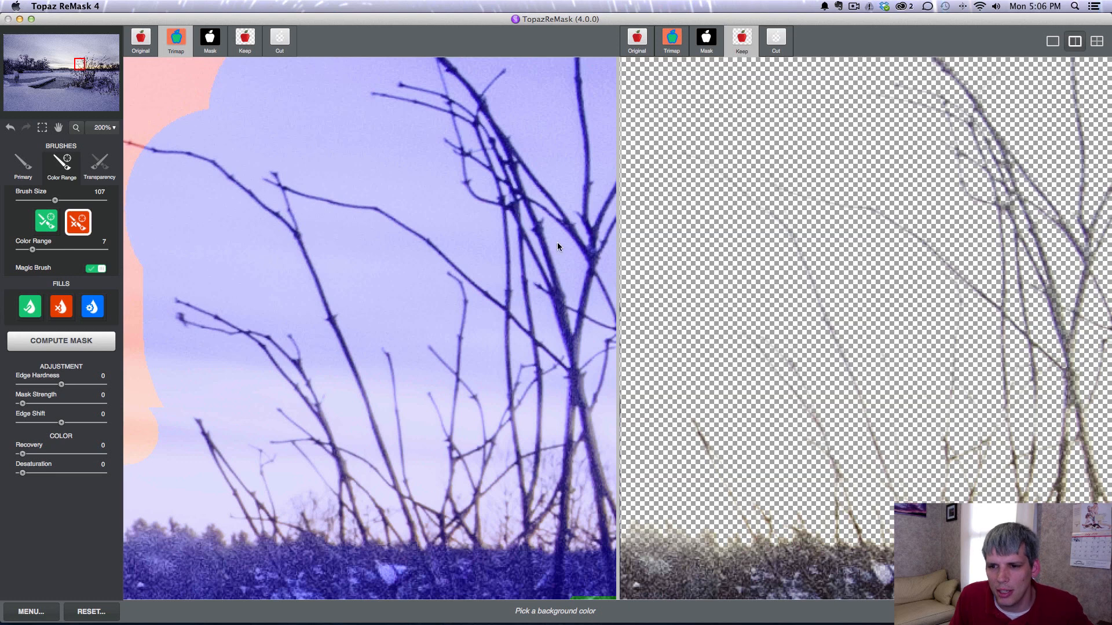
left_click(48, 223)
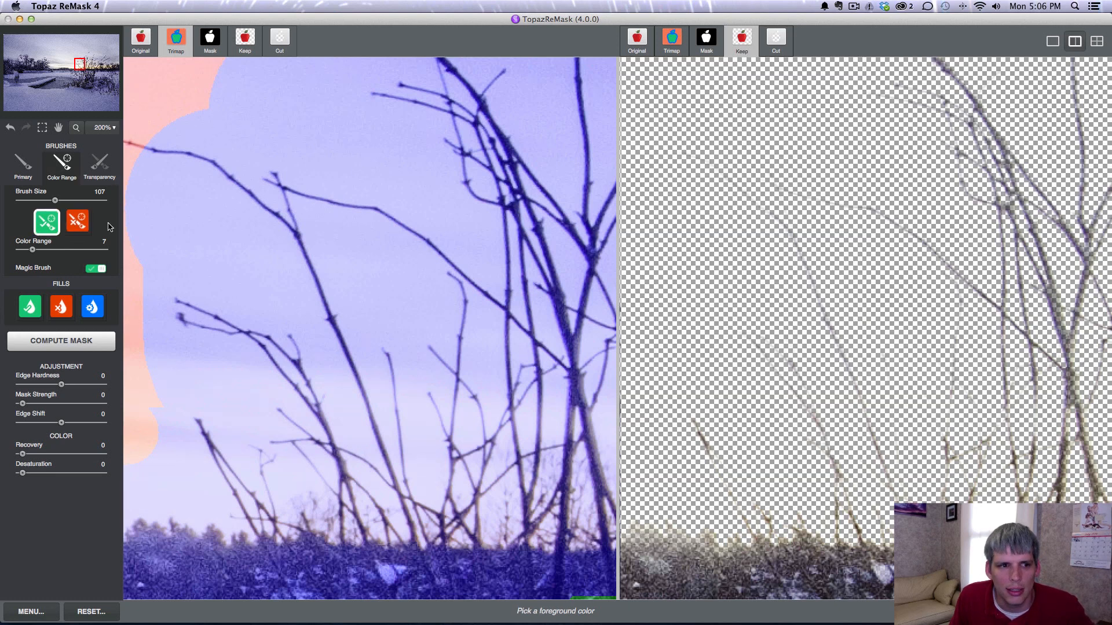
left_click(226, 177)
mouse_move(170, 151)
left_mouse_down()
mouse_move(263, 218)
mouse_move(335, 330)
mouse_move(391, 463)
left_mouse_up()
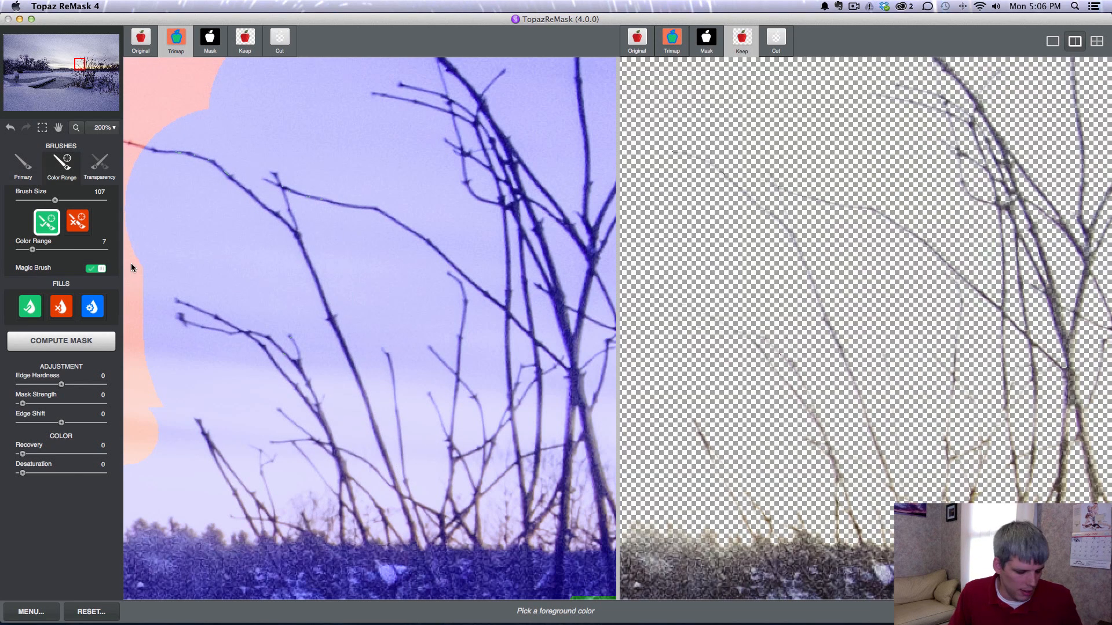
Restore the bush's faded branches at 100% view with the Color Range Keep brush at range 20, using a sampled branch colour
left_click(103, 128)
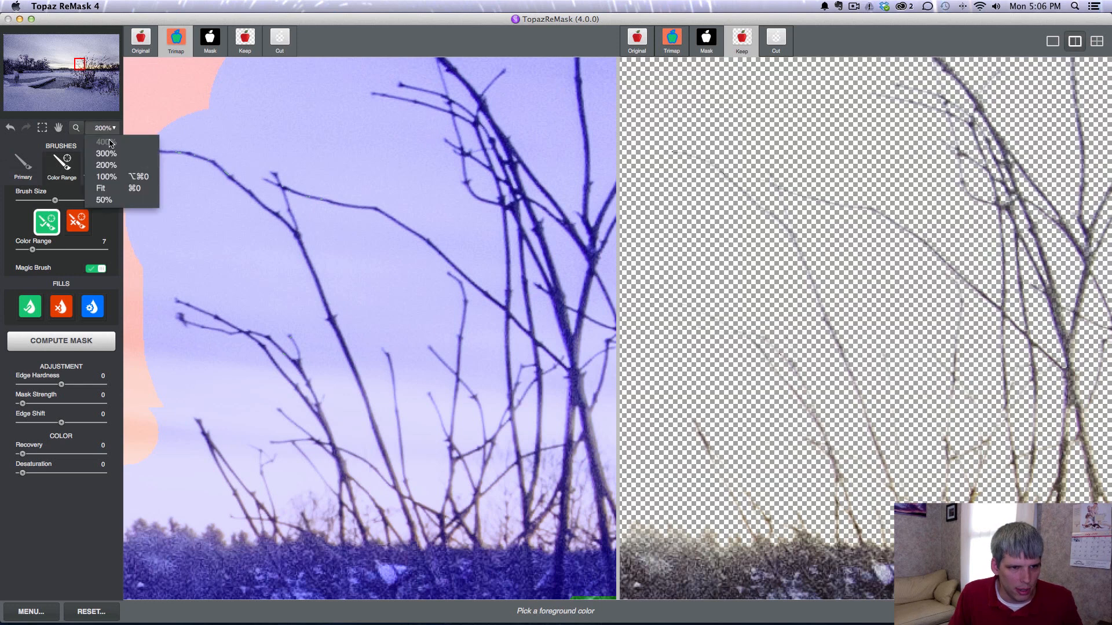
left_click(113, 177)
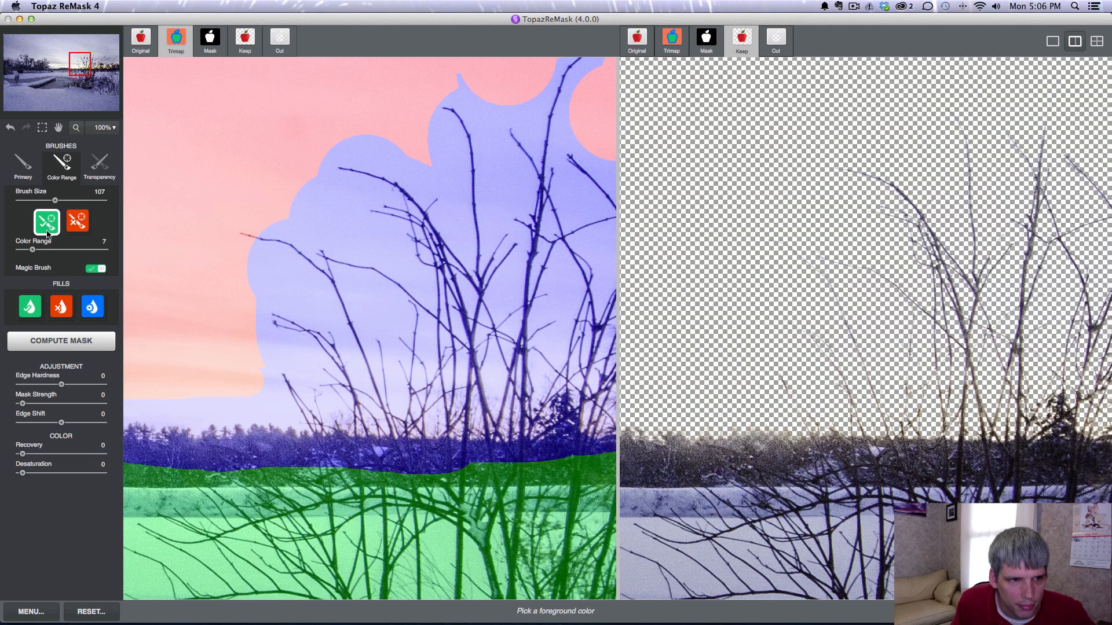
left_click_drag(41, 250, 51, 254)
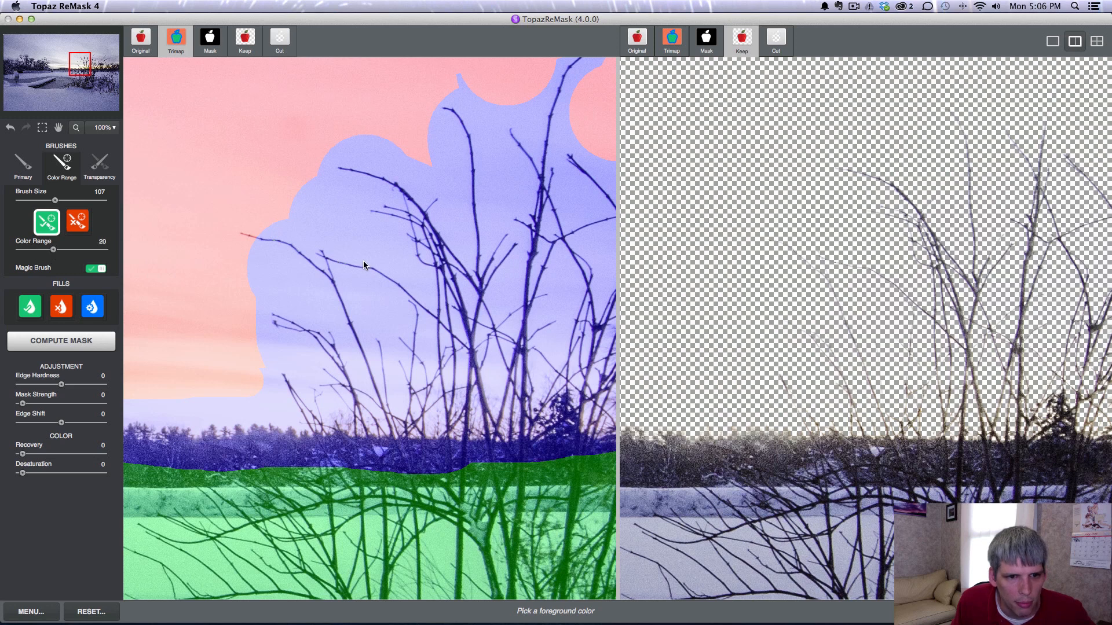
left_click(332, 281)
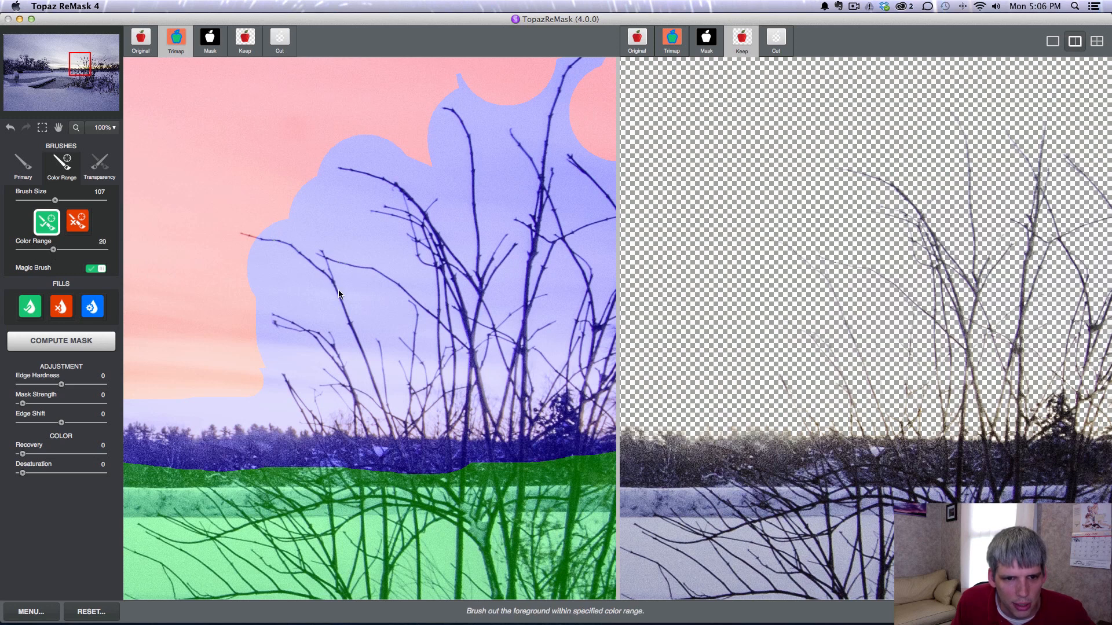
left_click(391, 426)
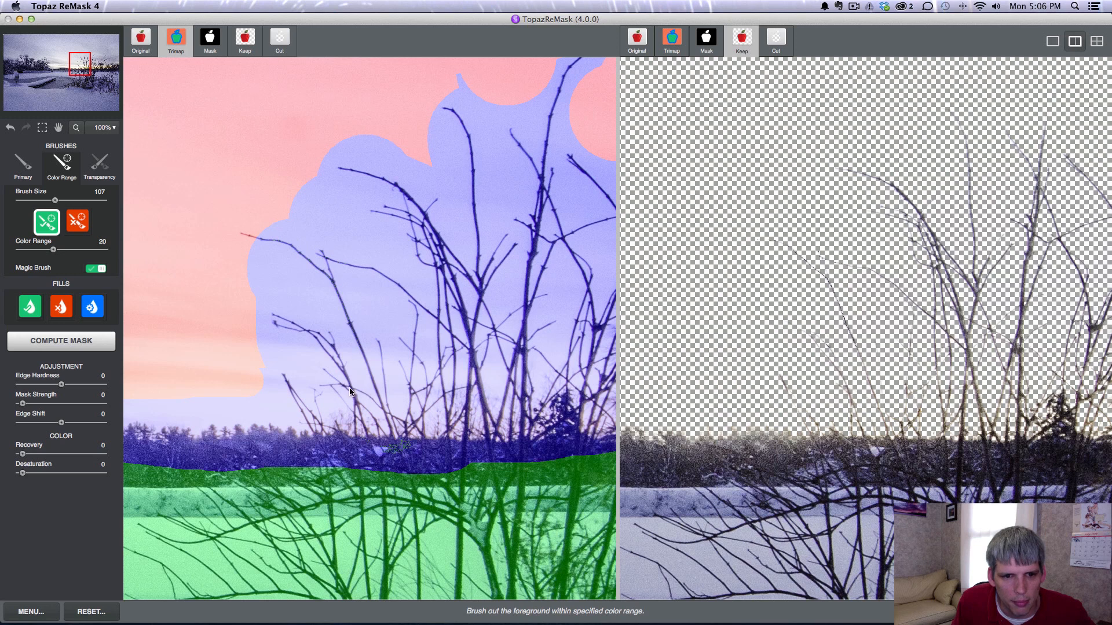
mouse_move(351, 403)
left_mouse_down()
mouse_move(306, 420)
mouse_move(288, 382)
left_mouse_up()
left_click_drag(343, 410, 406, 362)
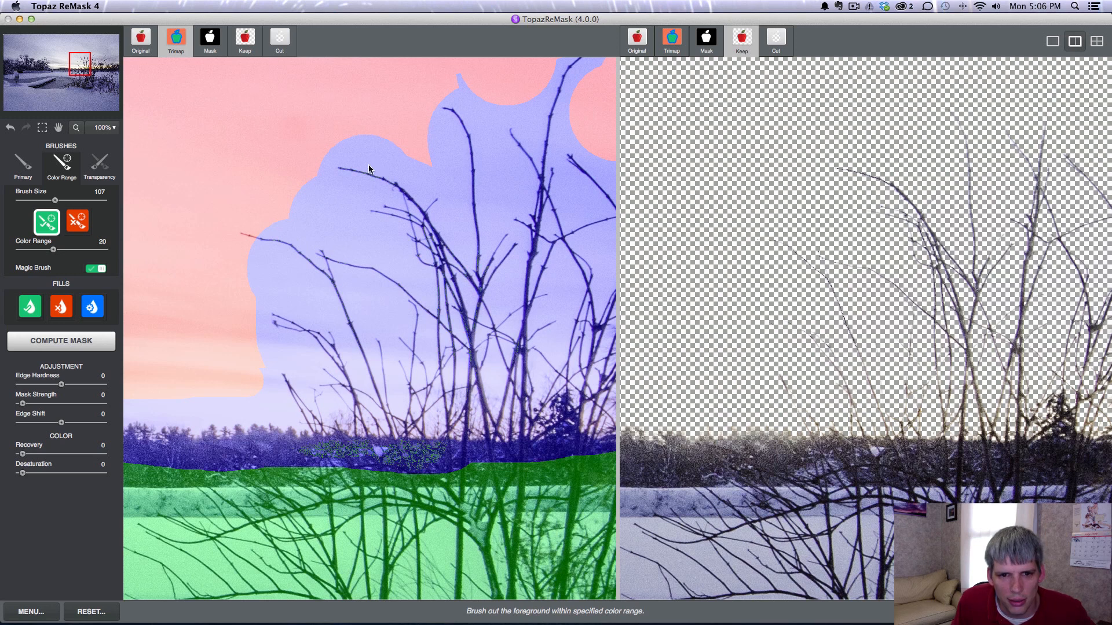
left_click(460, 116)
mouse_move(481, 301)
left_mouse_down()
mouse_move(561, 138)
mouse_move(551, 99)
left_mouse_up()
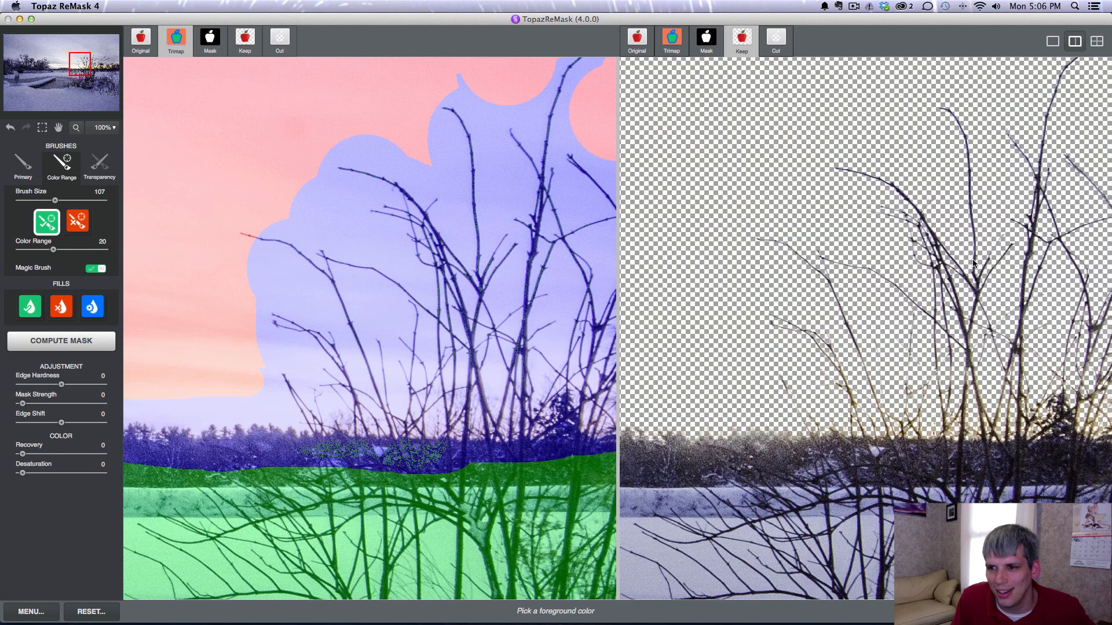
Try the Color Range Cut brush at range 20 across the tops of the distant trees beyond the bush, and undo the stroke
left_click_drag(82, 71, 112, 70)
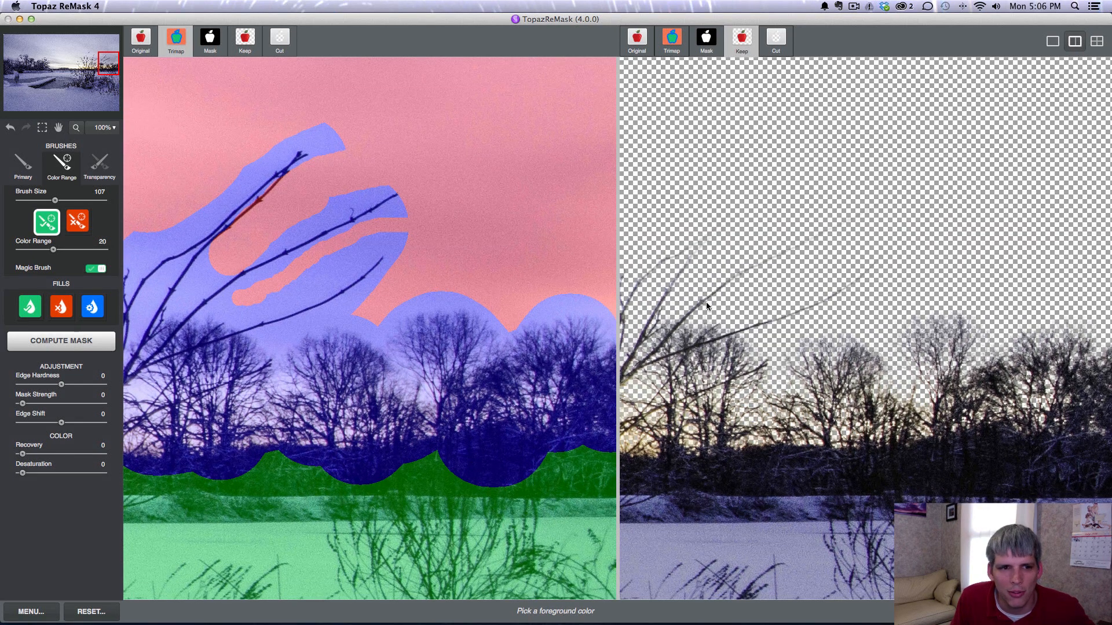
left_click(85, 226)
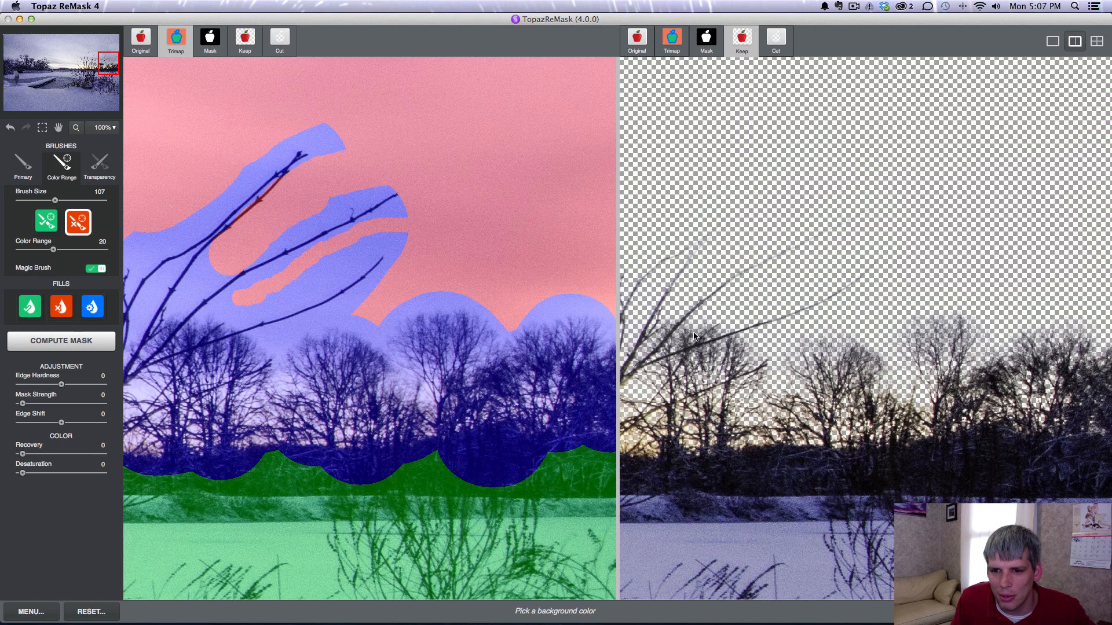
left_click(715, 316)
mouse_move(742, 361)
left_mouse_down()
mouse_move(985, 323)
mouse_move(1077, 336)
mouse_move(1054, 309)
left_mouse_up()
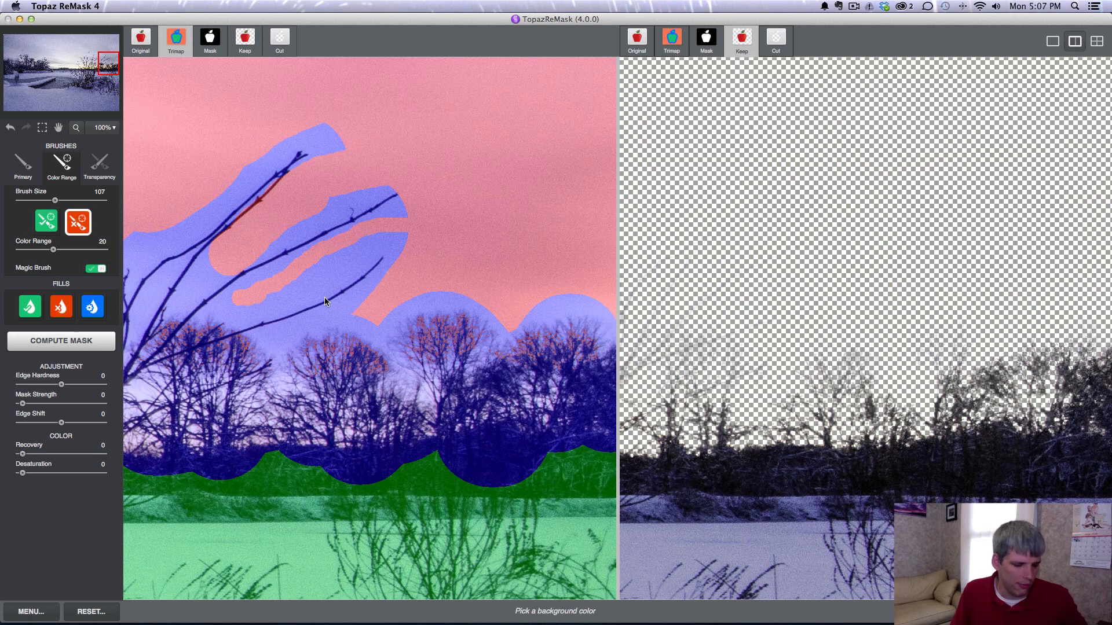
key("super+z")
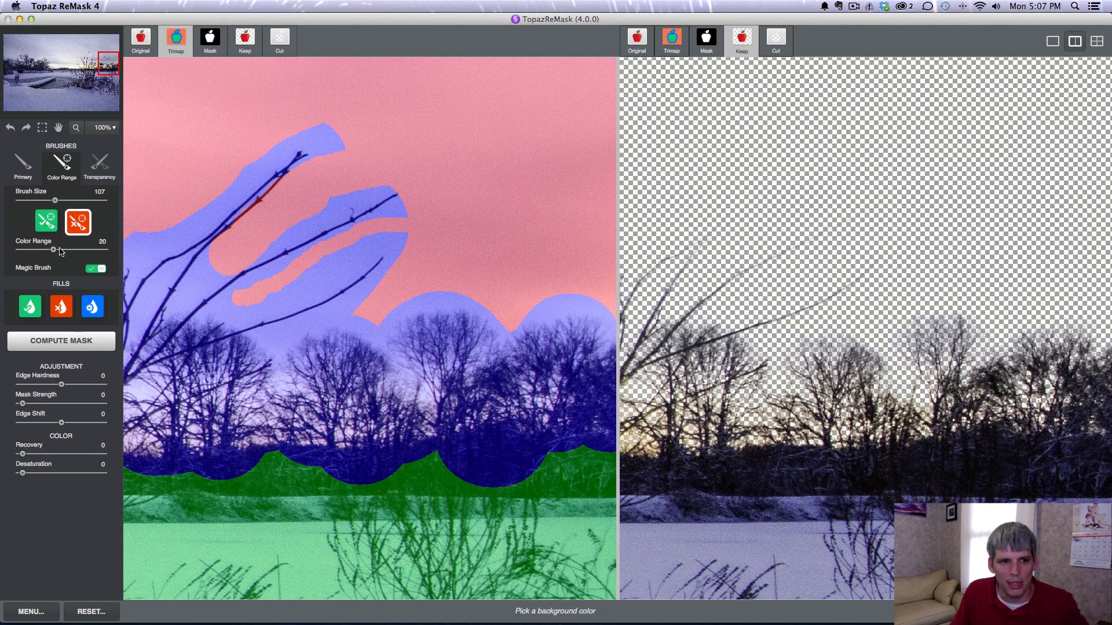
Try the Color Range Cut brush at range 8 on the distant trees, and undo the stroke
left_click_drag(54, 250, 34, 253)
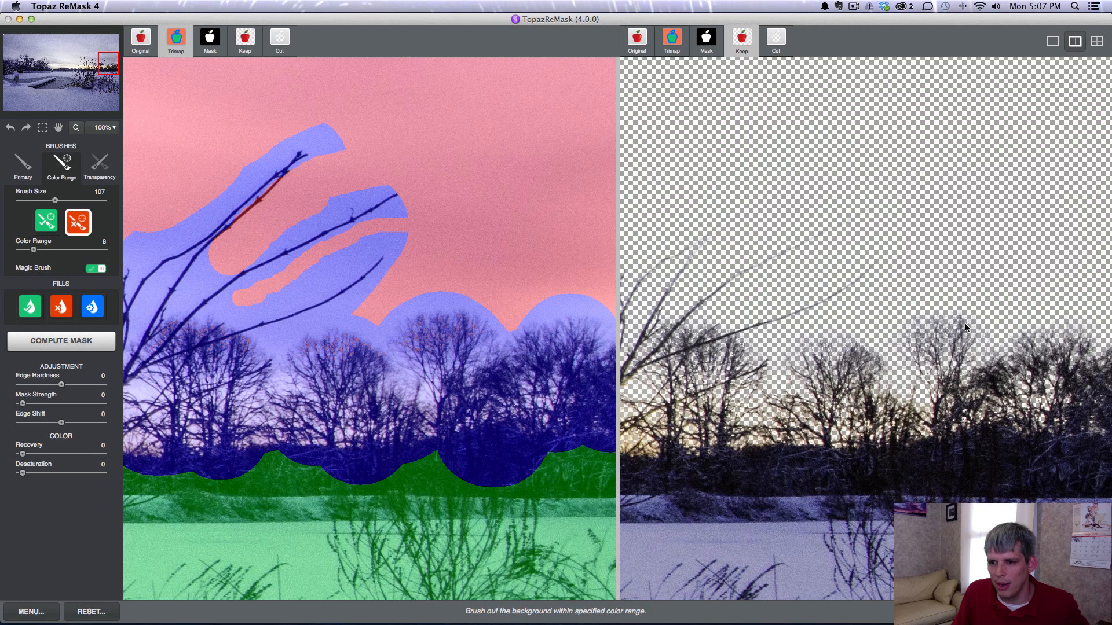
left_click(1057, 353)
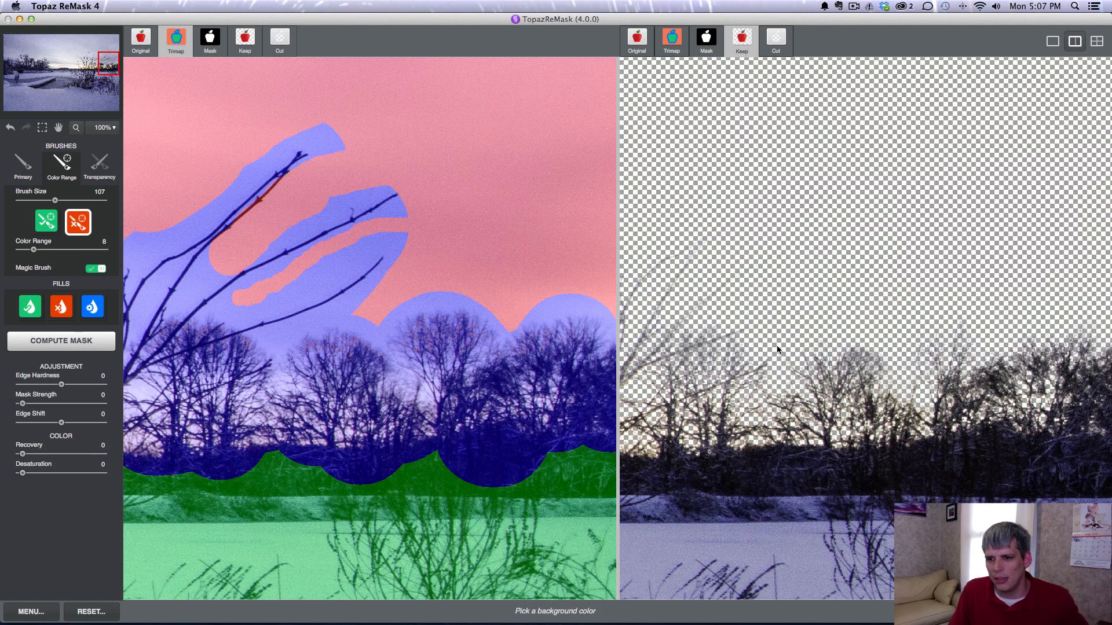
key("super+z")
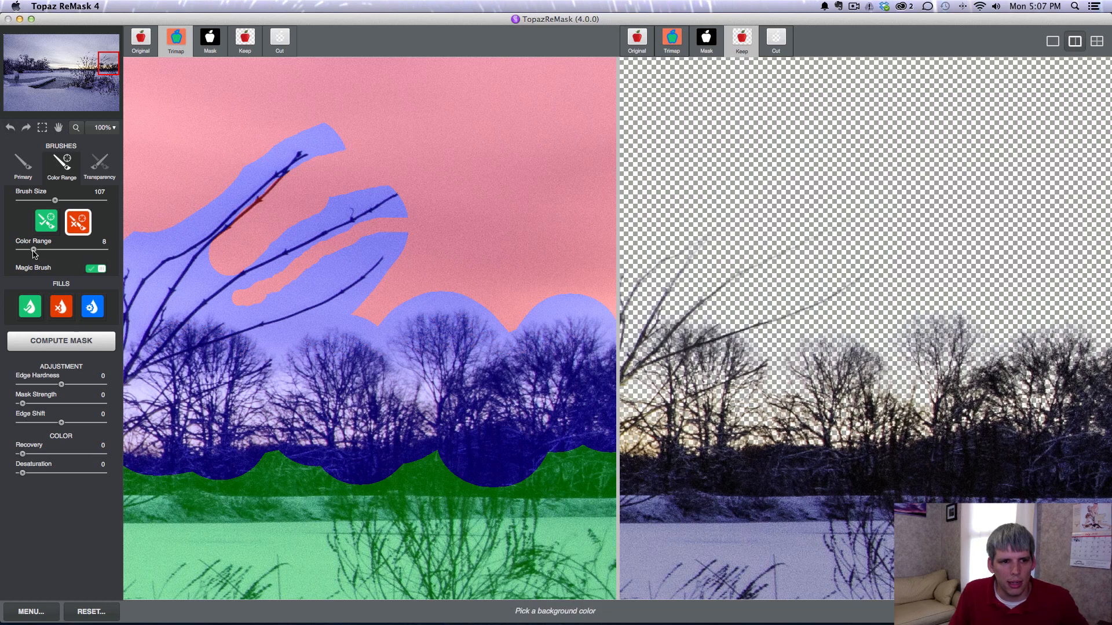
Brush the distant treetops with Color Range Cut at range 1, and raise the range to 5 for another pass
left_click_drag(33, 251, 25, 253)
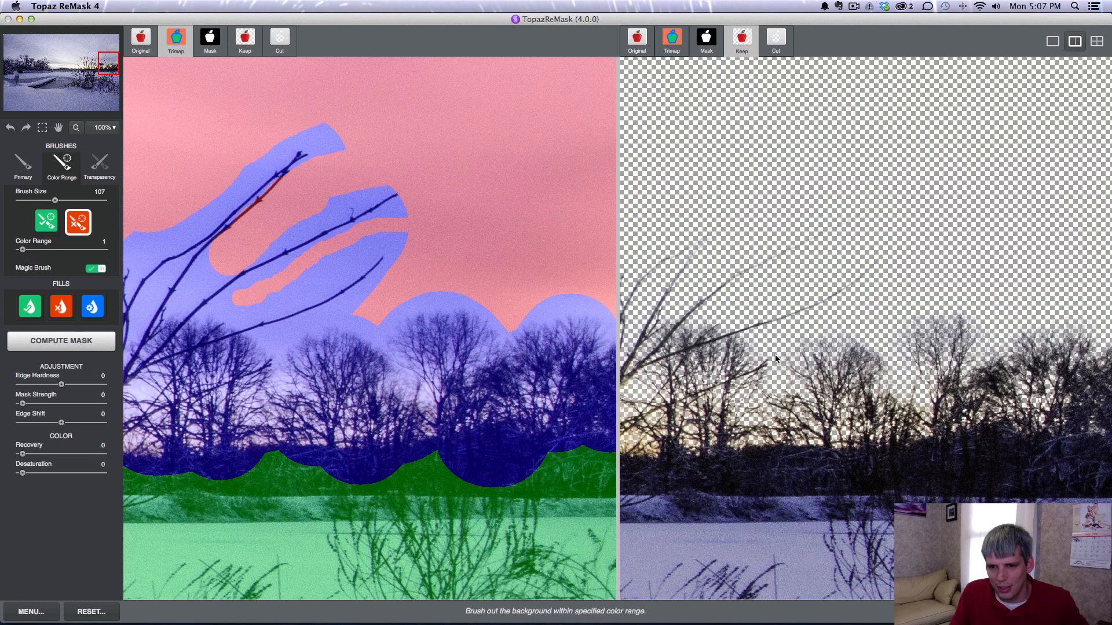
left_click(1083, 345)
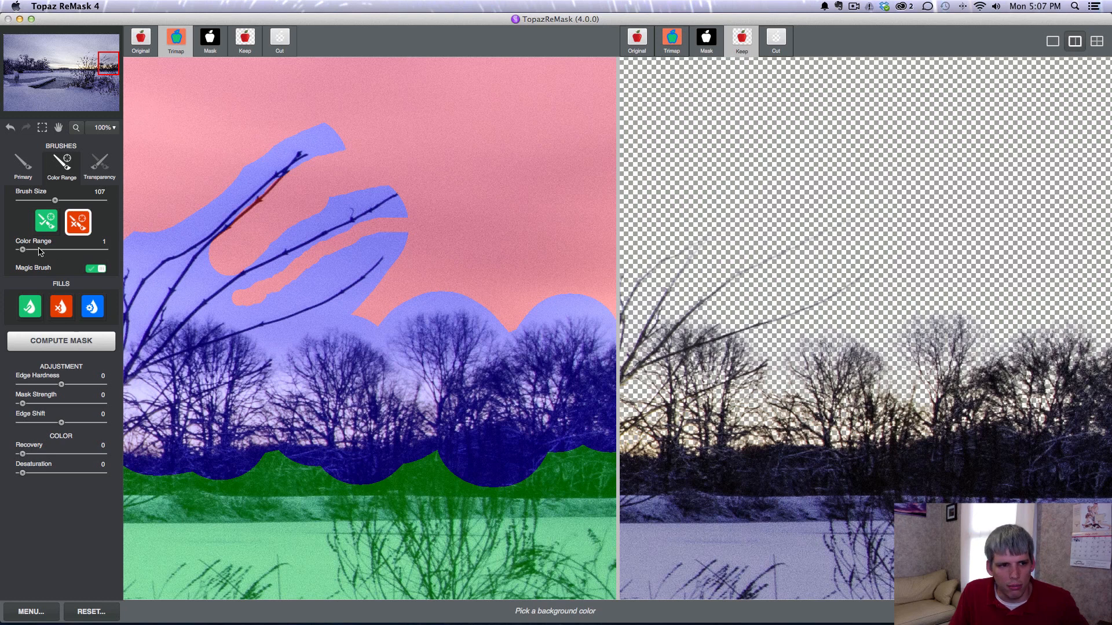
left_click_drag(23, 249, 29, 251)
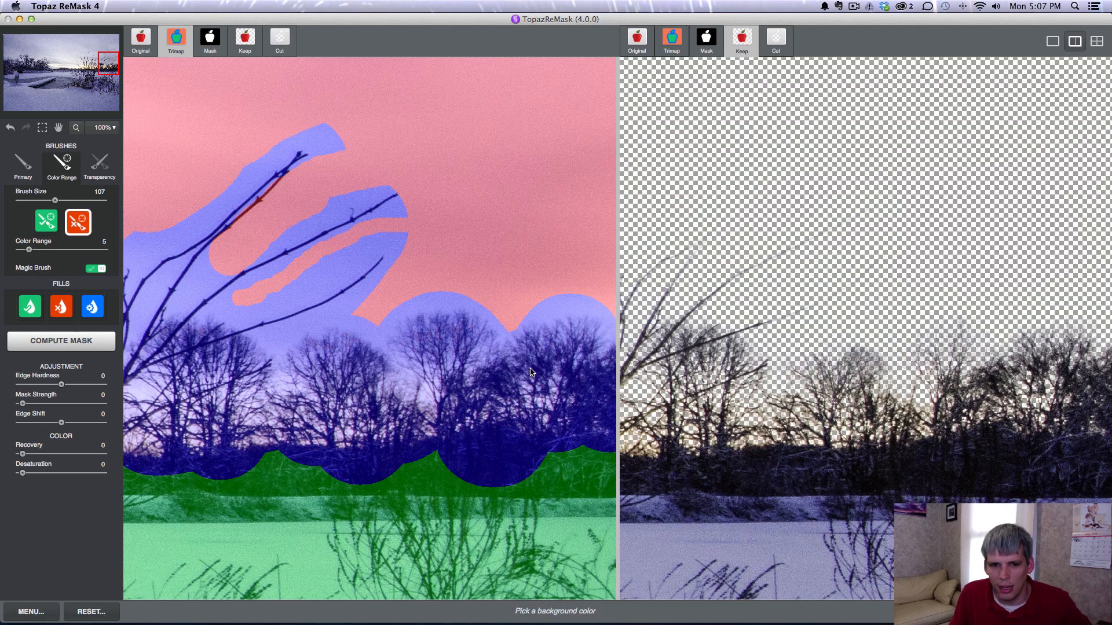
Check the Mask and Keep results in a single view, including the whole photo fitted to the window, and return to the Trimap
left_click(706, 38)
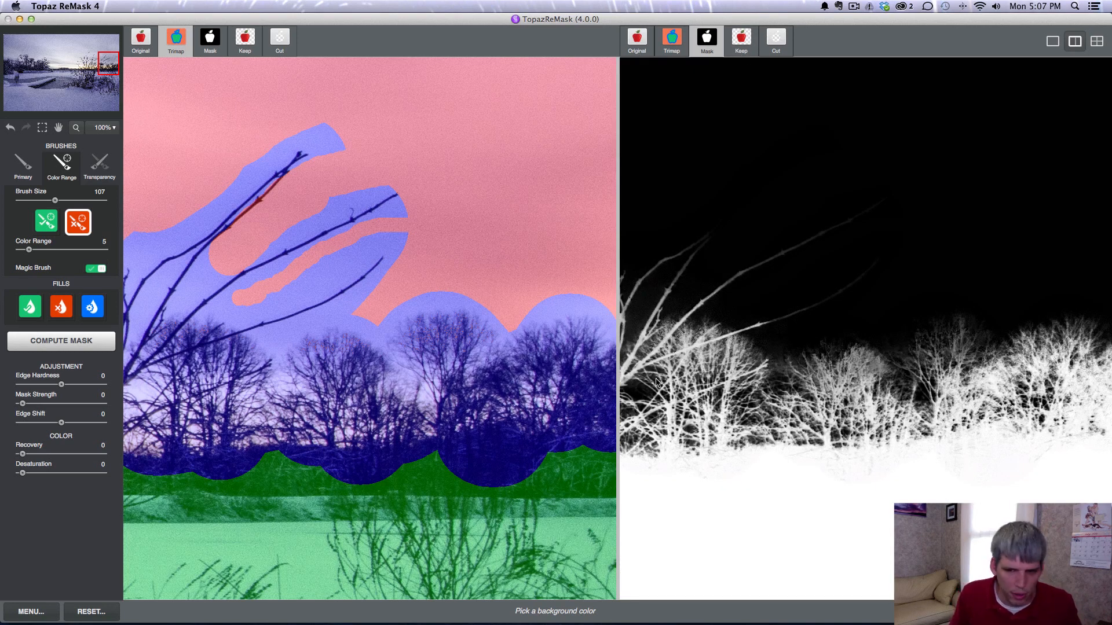
left_click(1052, 40)
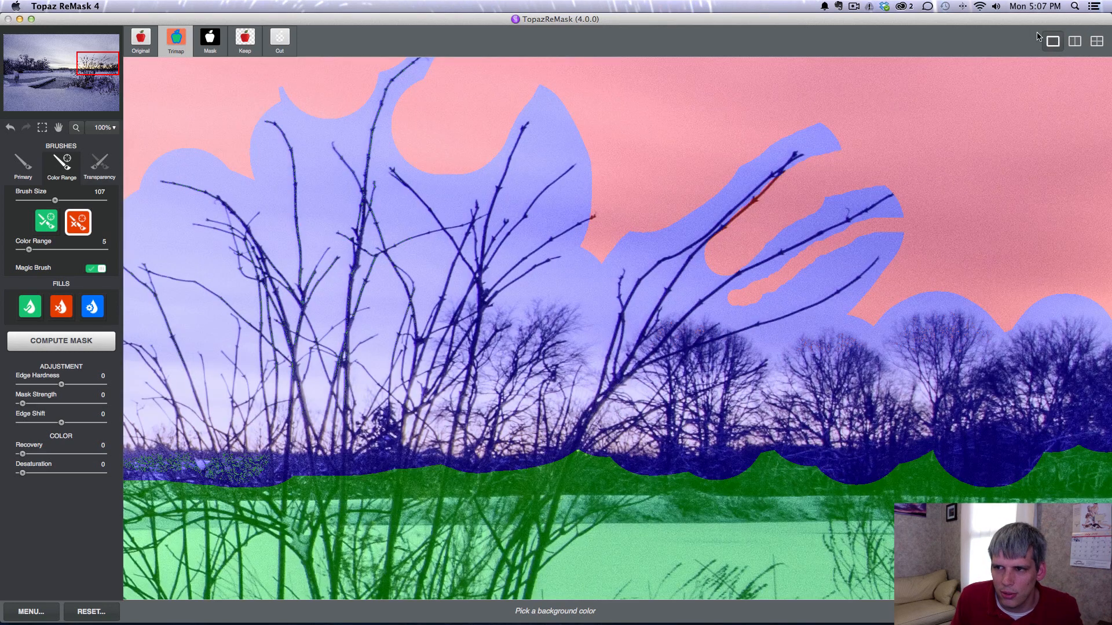
left_click(245, 39)
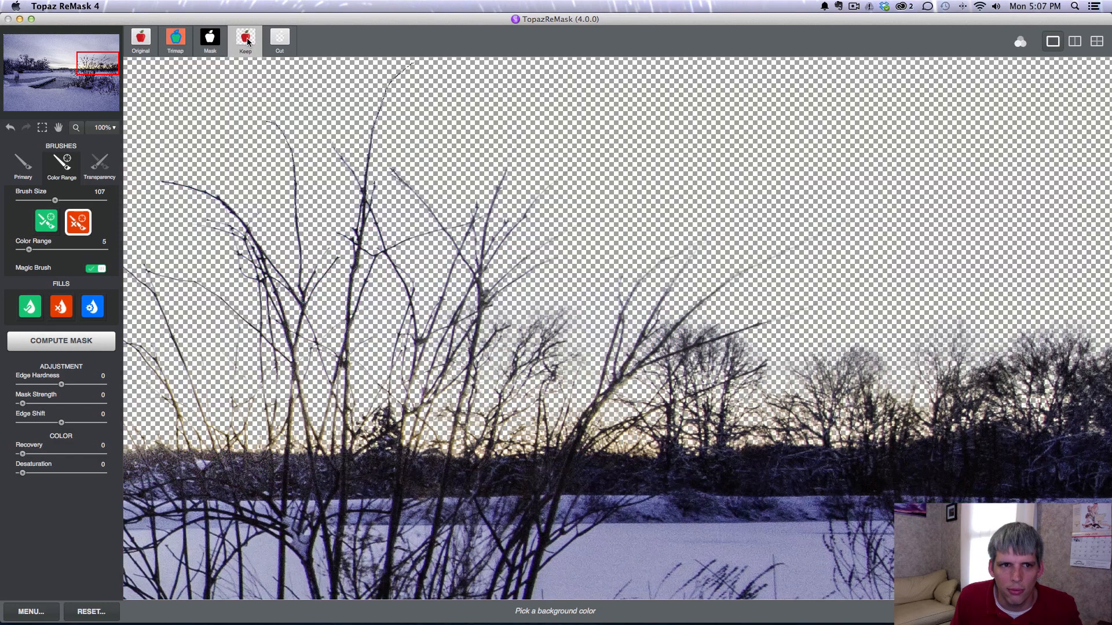
left_click(116, 128)
left_click(119, 190)
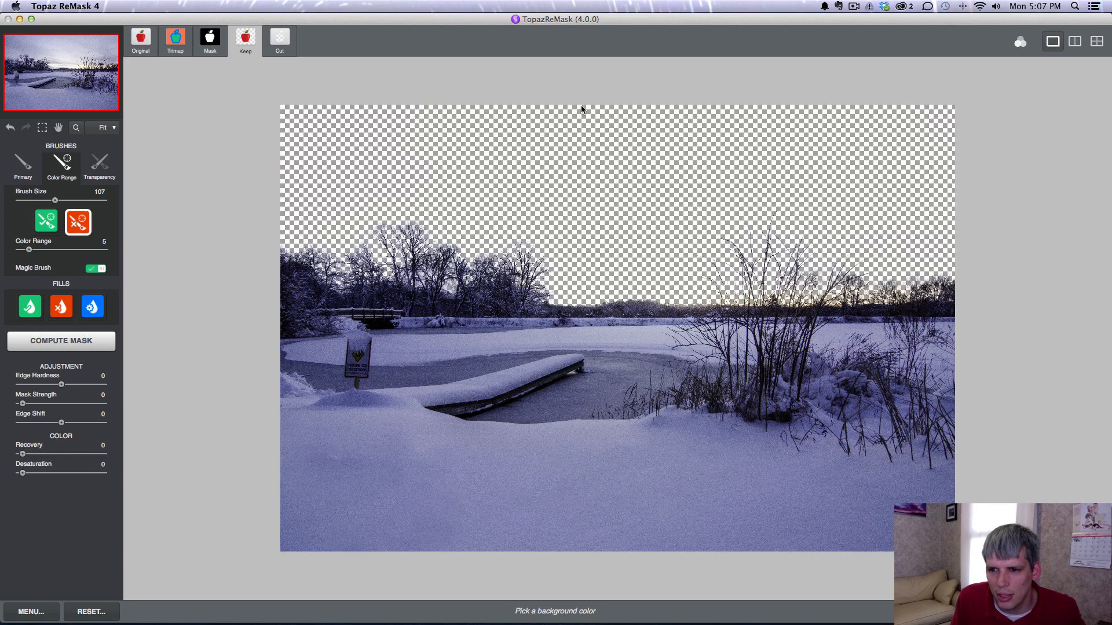
left_click(204, 38)
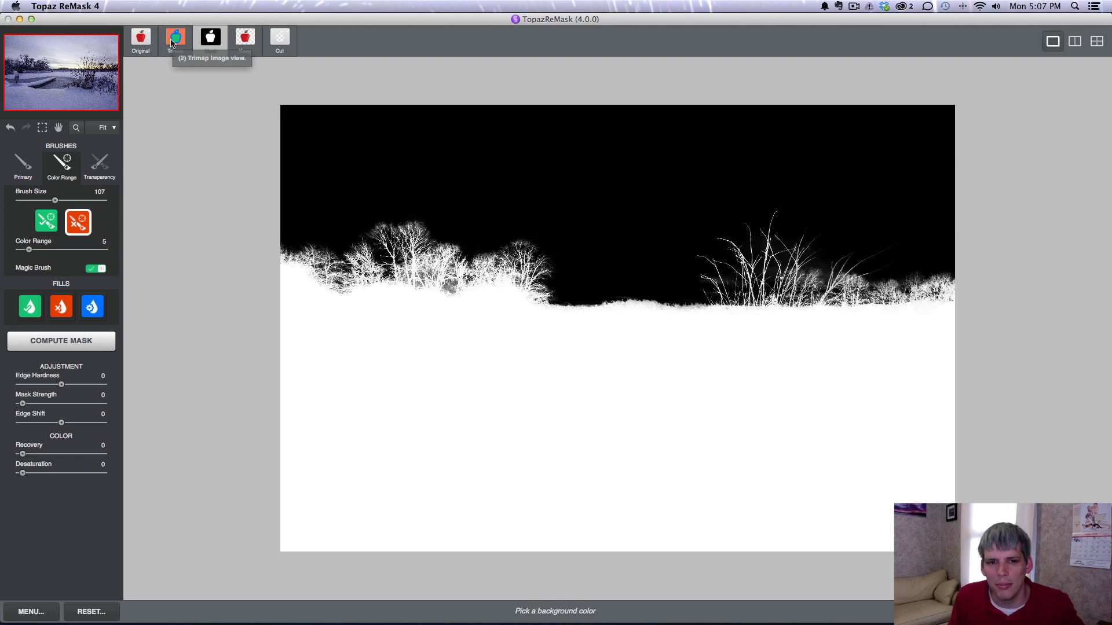
left_click(171, 42)
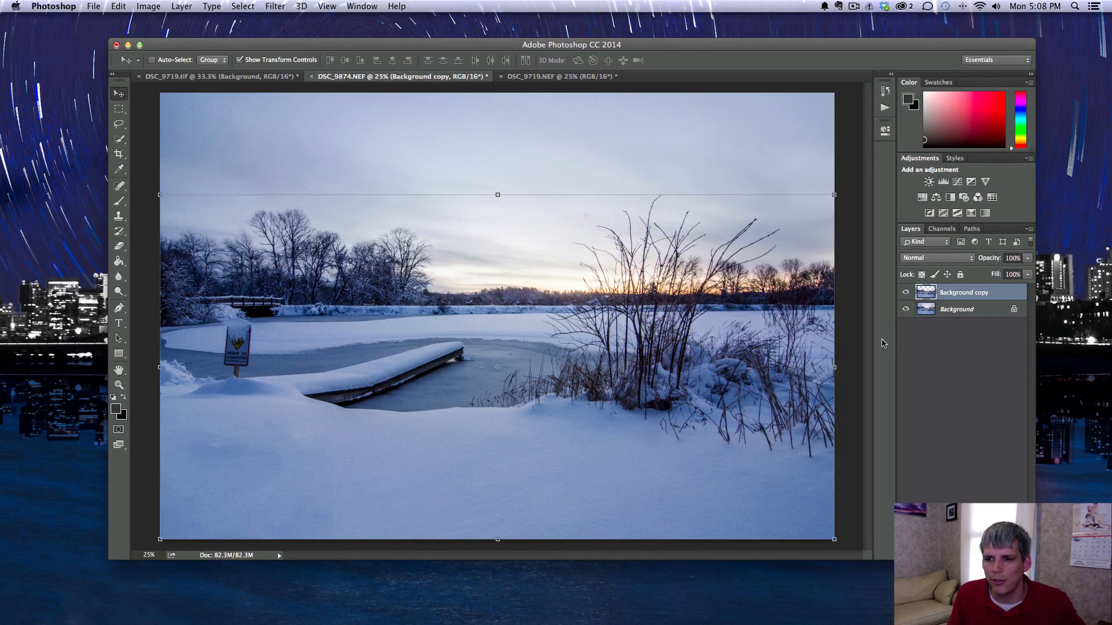
Switch to Photoshop and hide the Background layer beneath the masked Background copy
left_click(906, 310)
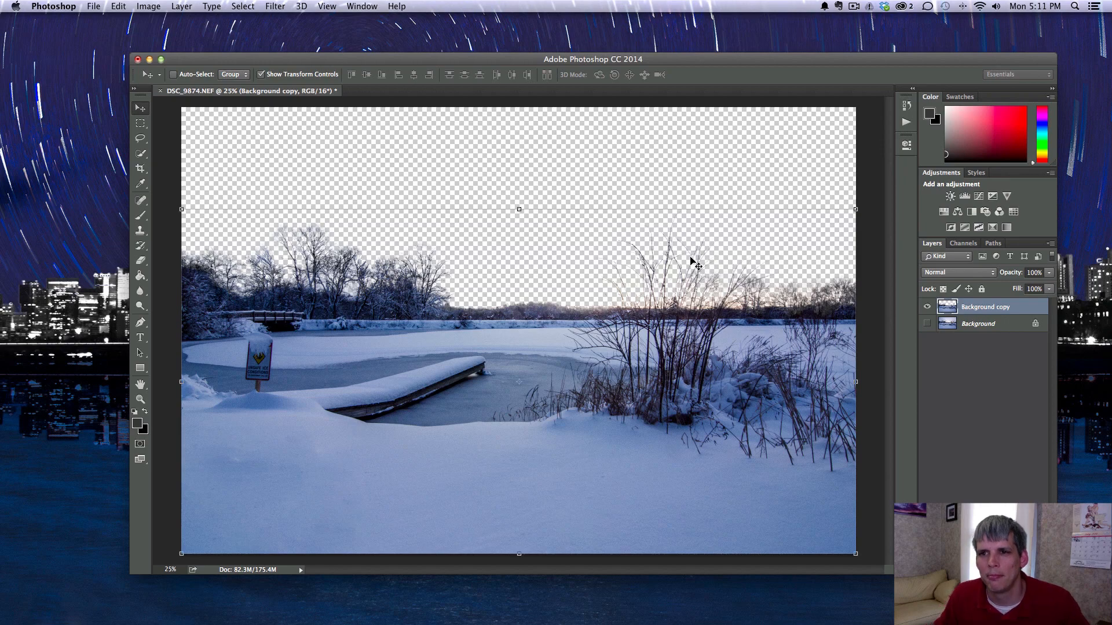
left_click(852, 10)
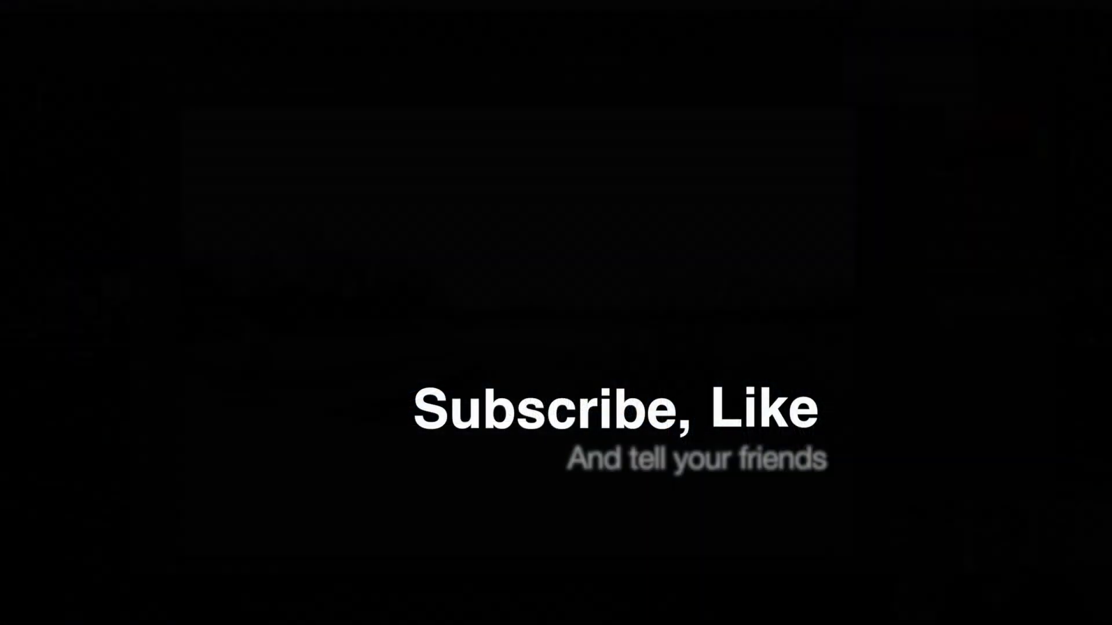